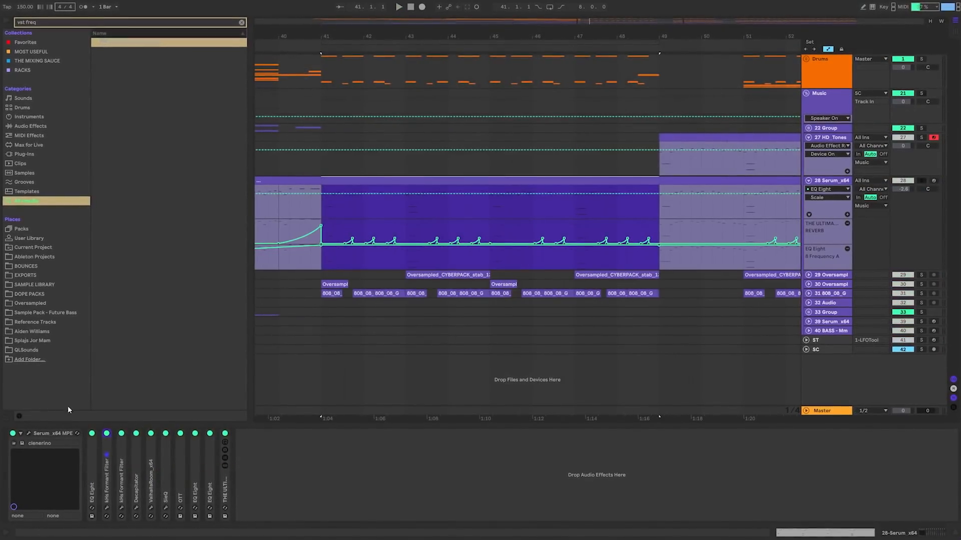
Deactivate all the audio effects on the Serum_x64 track and open the Serum instrument window
left_click(93, 459)
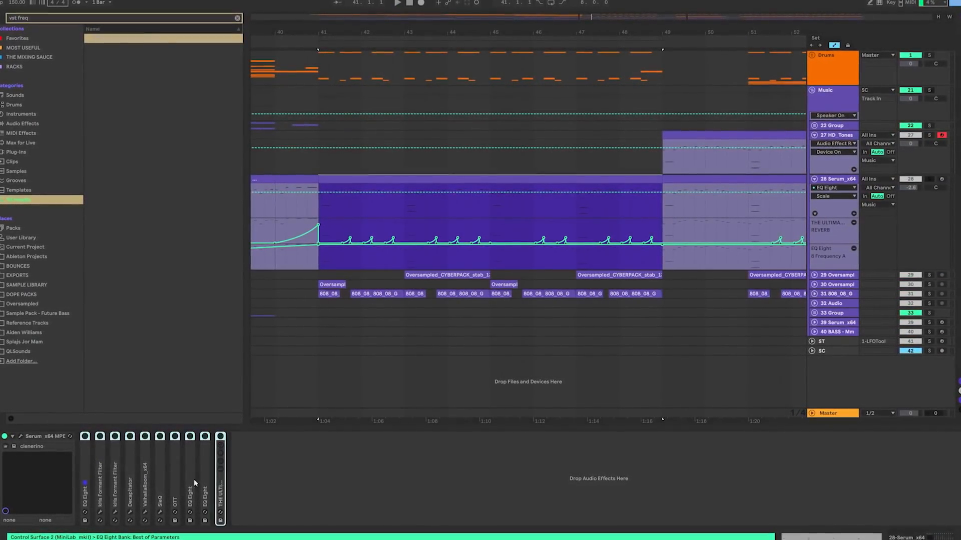
left_click(21, 436)
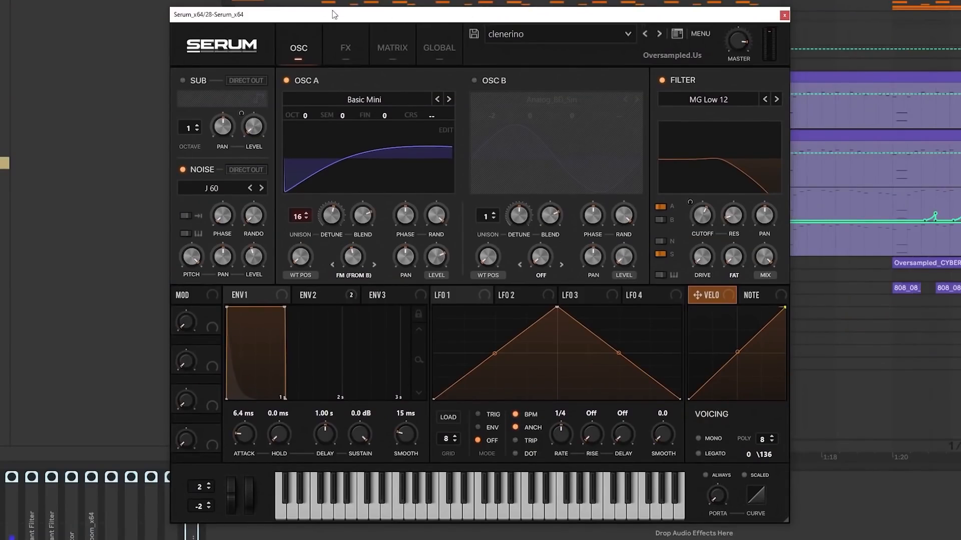
left_click_drag(334, 14, 375, 1)
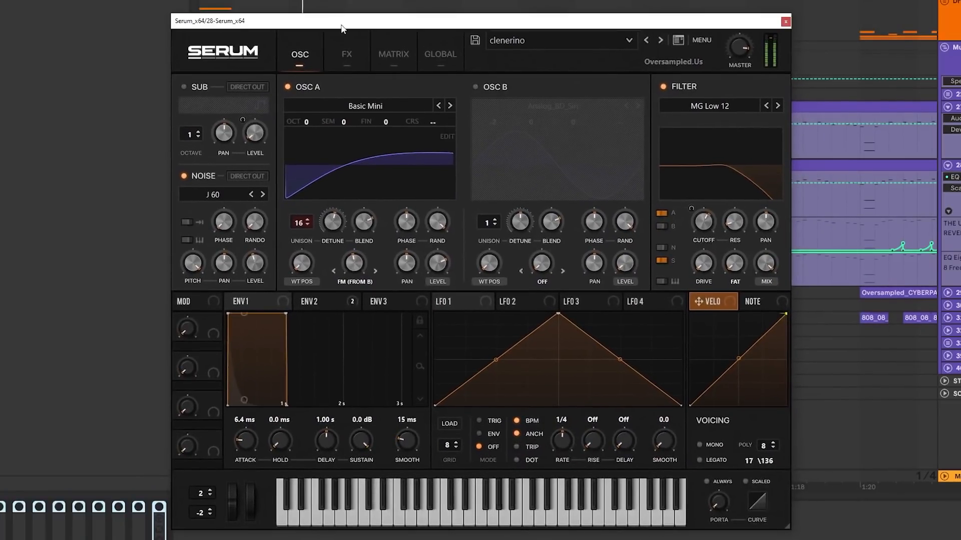
Turn off Serum's Compressor and Distortion effects and the noise oscillator, leaving only oscillator A sounding
left_click(347, 54)
left_click(190, 151)
left_click(189, 110)
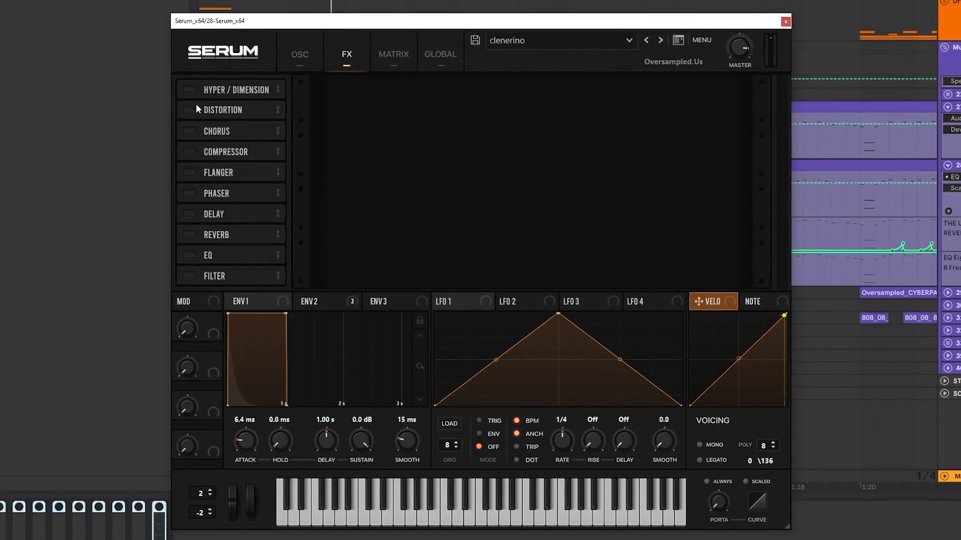
left_click(300, 54)
left_click(307, 89)
left_click(307, 88)
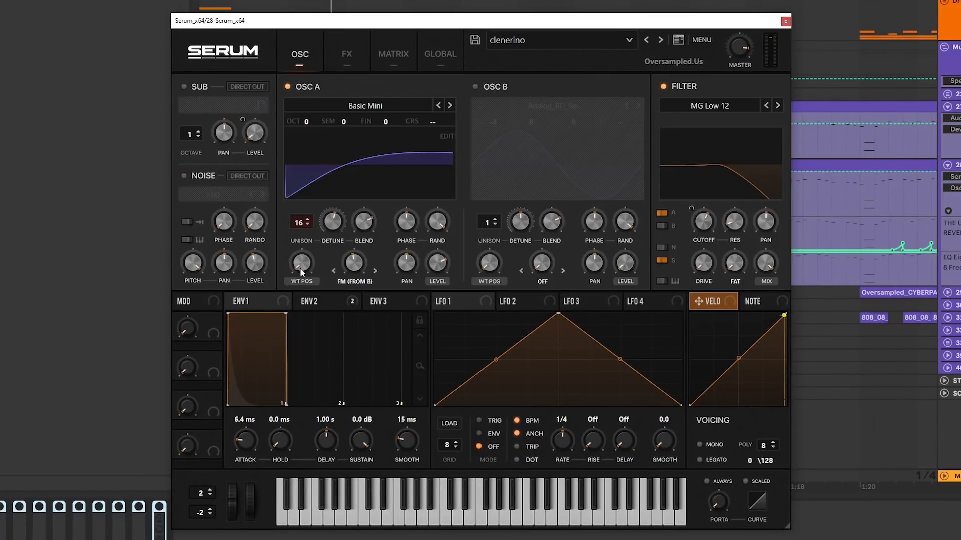
Reduce oscillator A's unison to 1 voice and raise it back to 16 voices to compare
left_click_drag(298, 223, 323, 413)
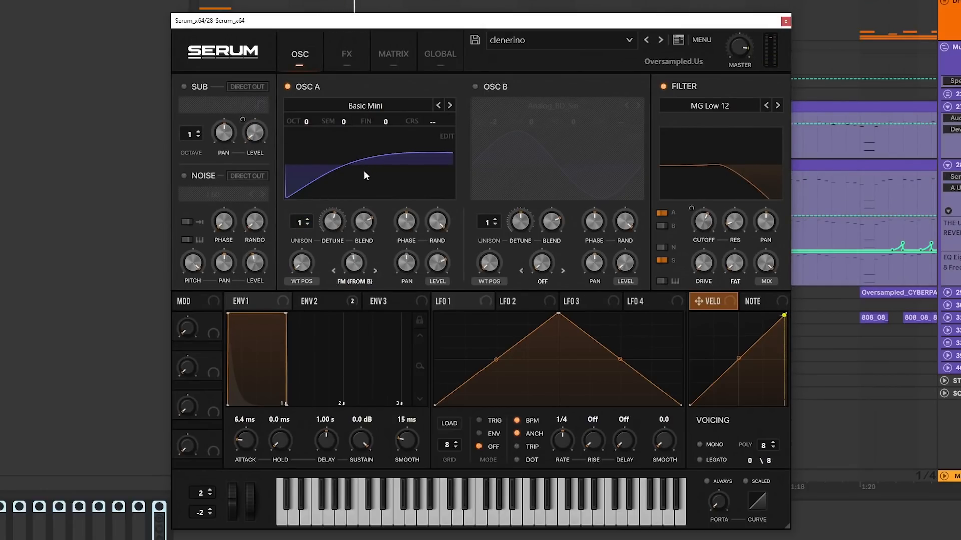
left_click_drag(301, 223, 300, 180)
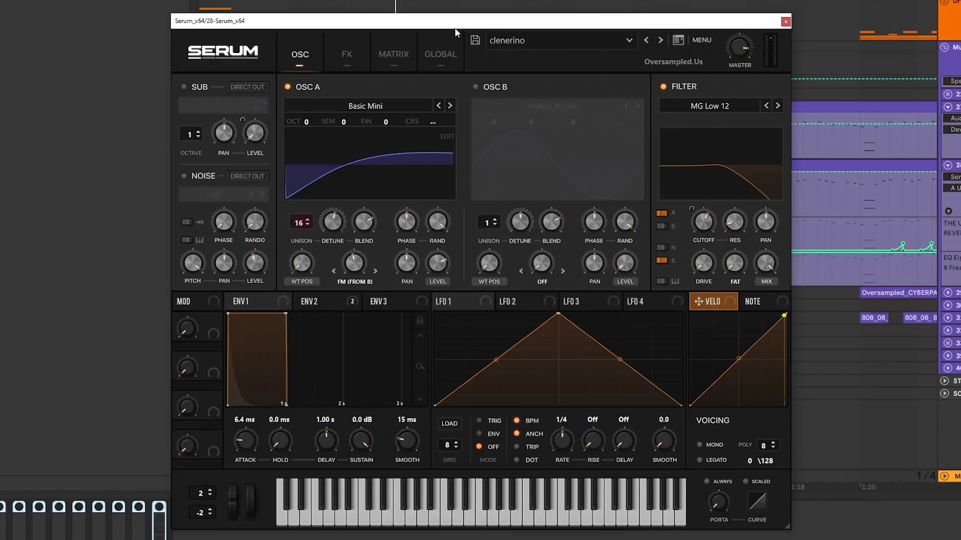
Check the unison width in Serum's global settings and return to the oscillator page
left_click(438, 42)
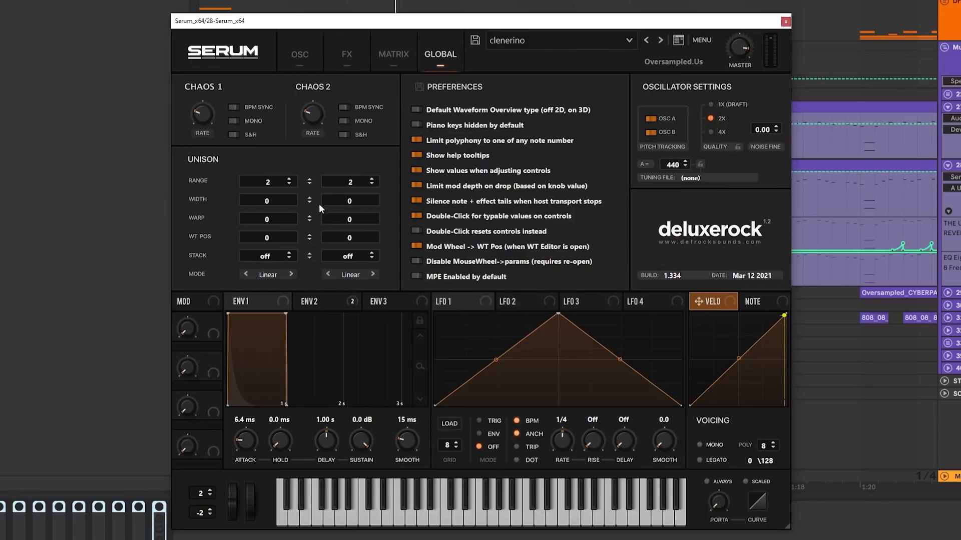
left_click_drag(311, 202, 311, 322)
left_click(298, 52)
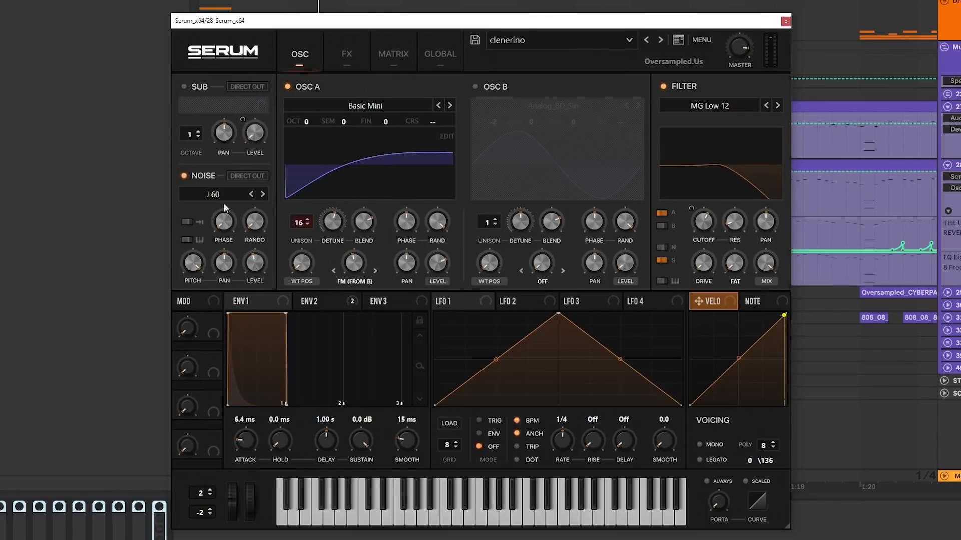
Toggle oscillator A off and on, and enable Serum's Tube Distortion and multiband Compressor effects
left_click(309, 88)
left_click(308, 86)
left_click(346, 55)
left_click(188, 111)
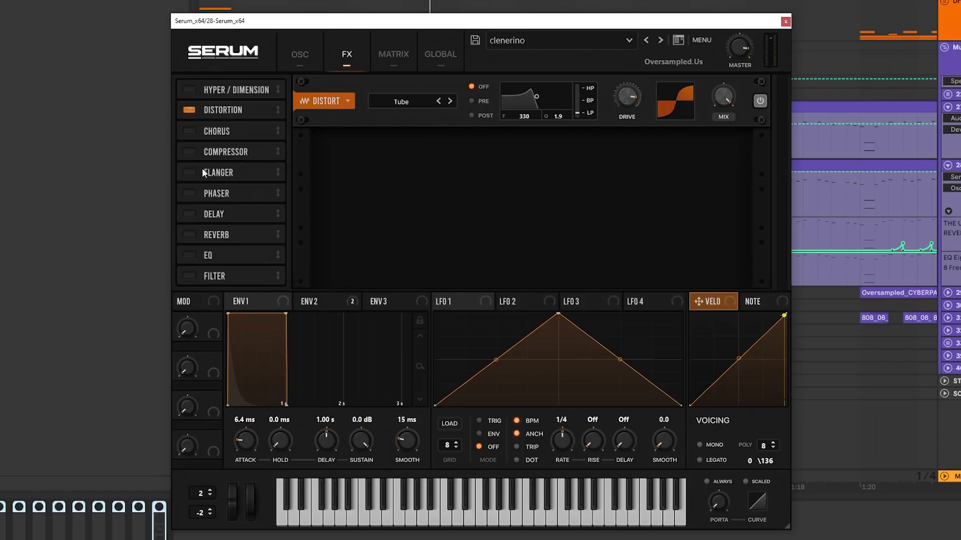
left_click(189, 152)
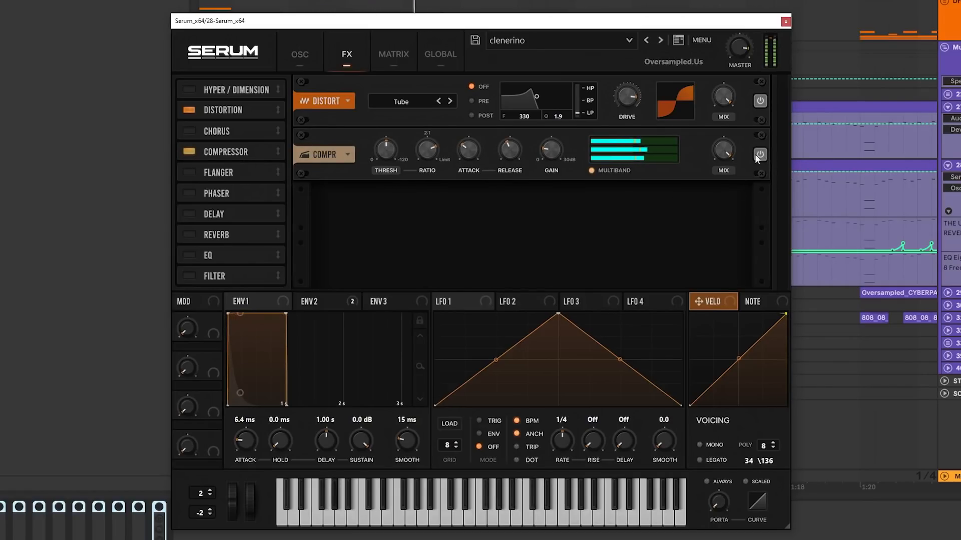
Return to the oscillator page, bypass the MG Low 12 filter and switch it back on
left_click(307, 53)
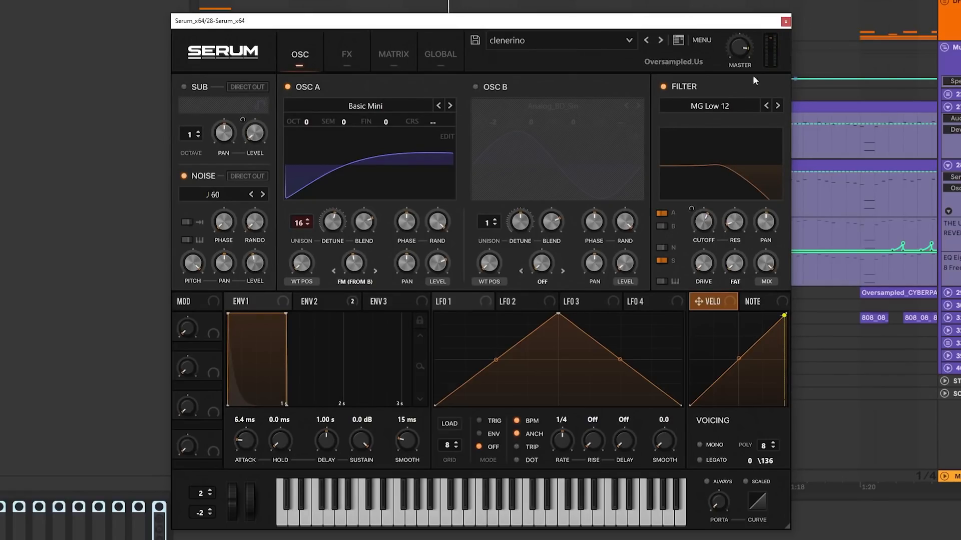
left_click(682, 86)
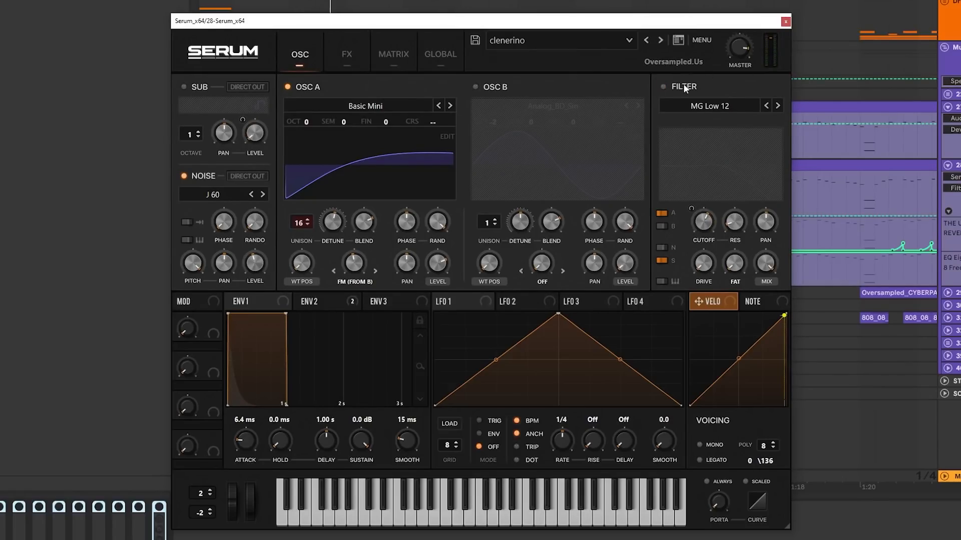
left_click(683, 84)
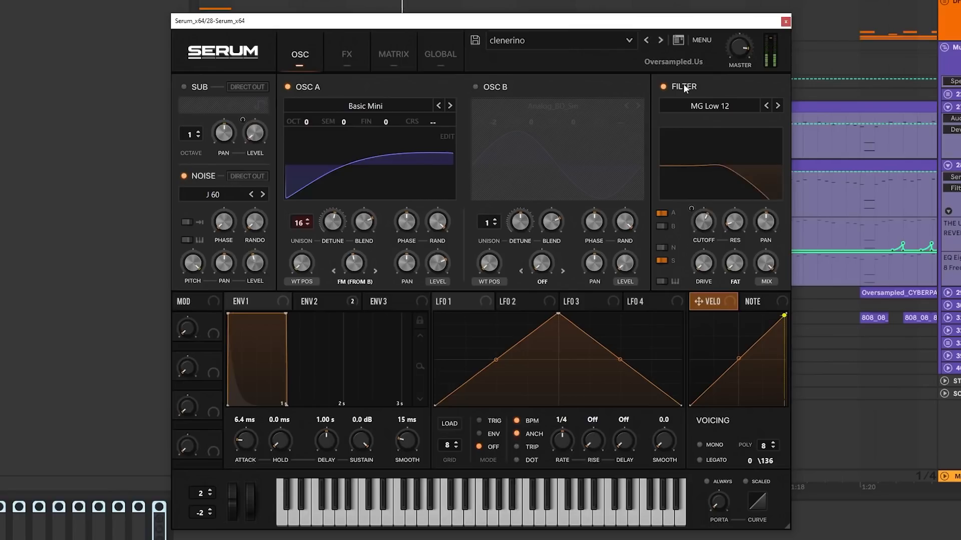
Examine envelope 2's modulation of the filter cutoff and compare the sound with the filter off and on
left_click(318, 299)
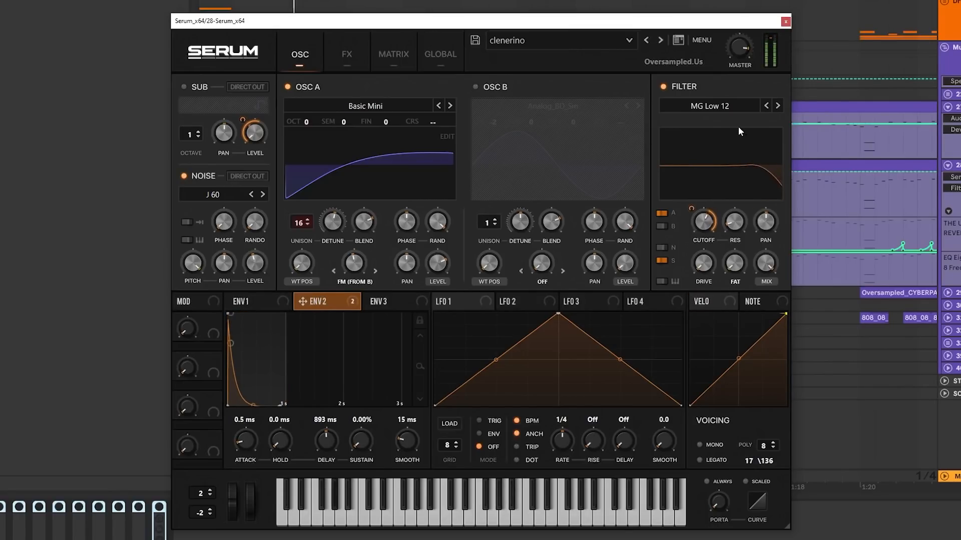
mouse_move(702, 221)
left_mouse_down()
mouse_move(704, 286)
mouse_move(698, 220)
left_mouse_up()
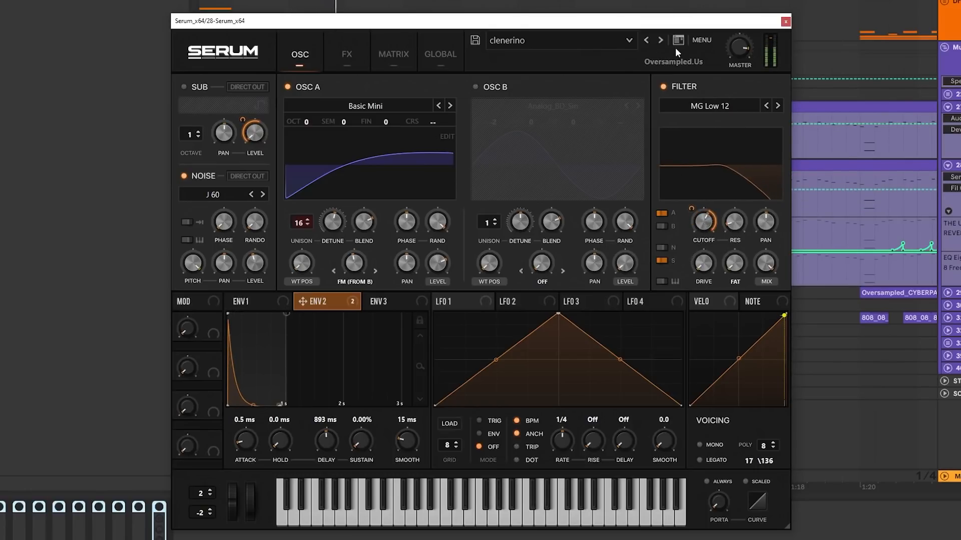
left_click(677, 84)
left_click(681, 86)
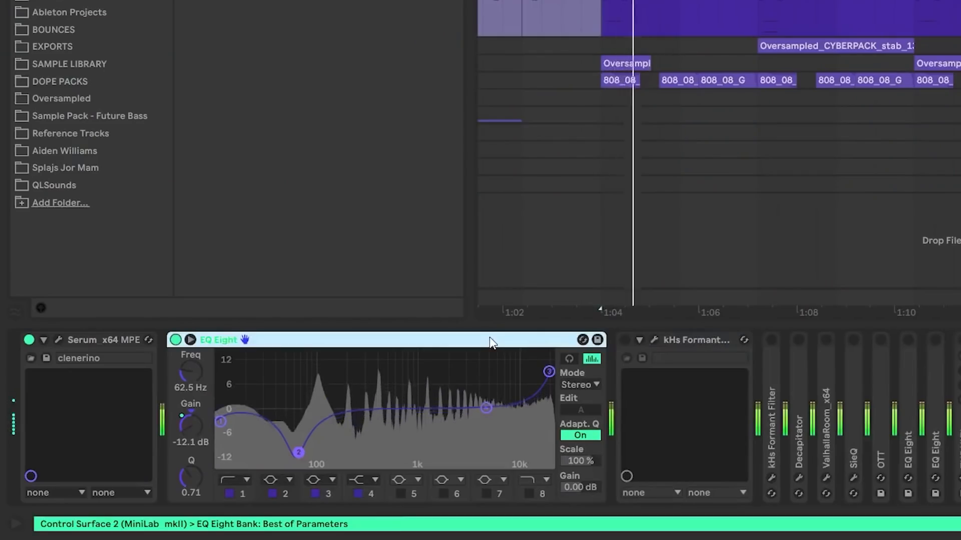
Activate the first kHs Formant Filter after EQ Eight and open its plugin window
left_click(707, 341)
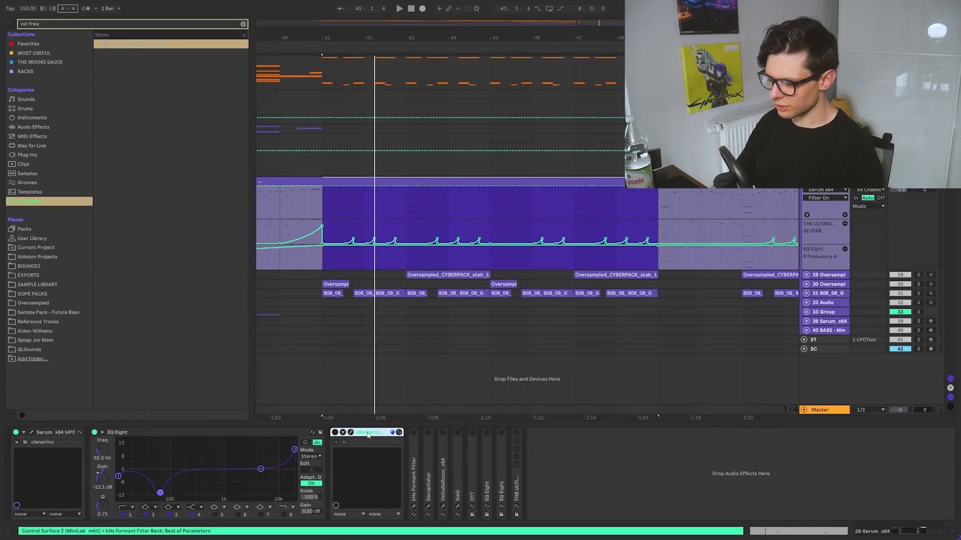
left_click(625, 340)
left_click(653, 340)
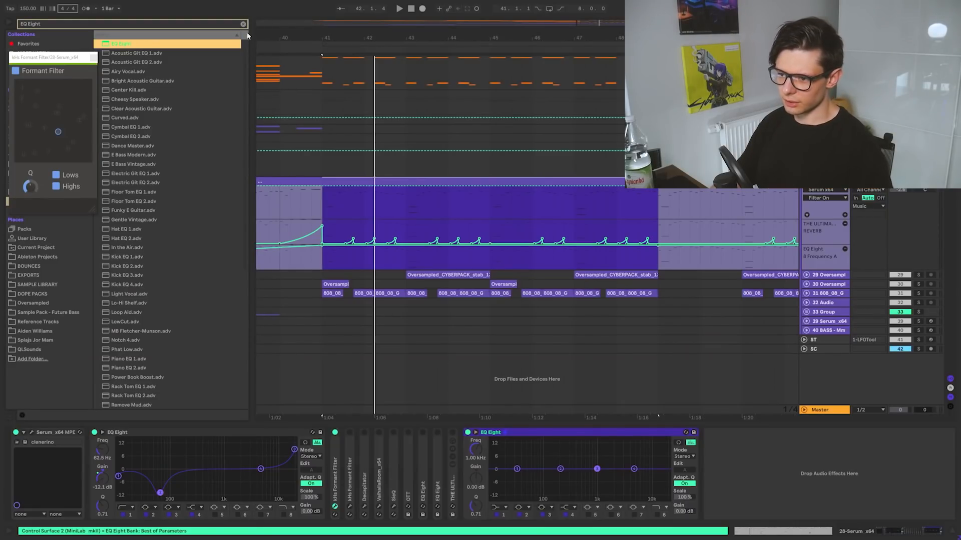
Place the insert marker at bar 41 and activate all devices from the first kHs Formant Filter through THE ULTIMATE SPACE
key("ctrl+alt+b")
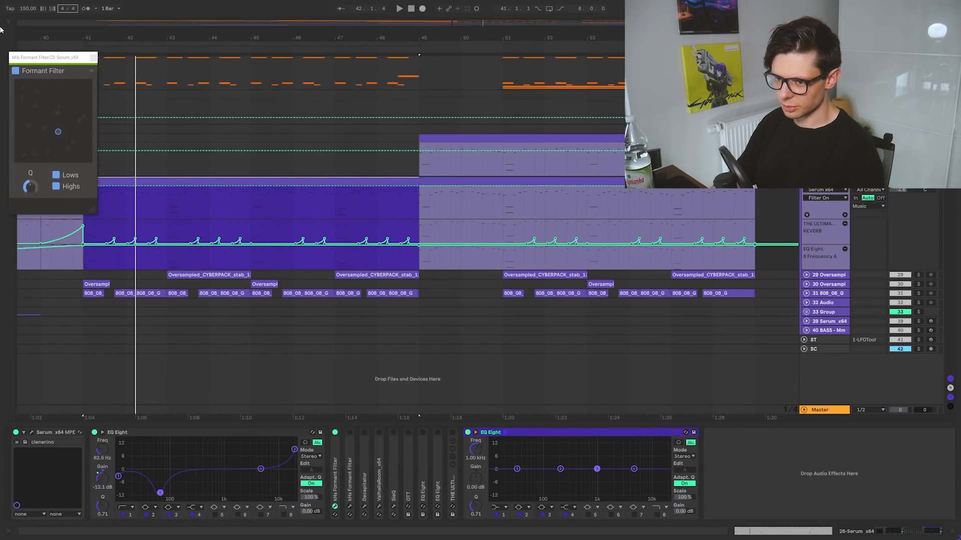
key("ctrl+alt+b")
left_click(322, 205)
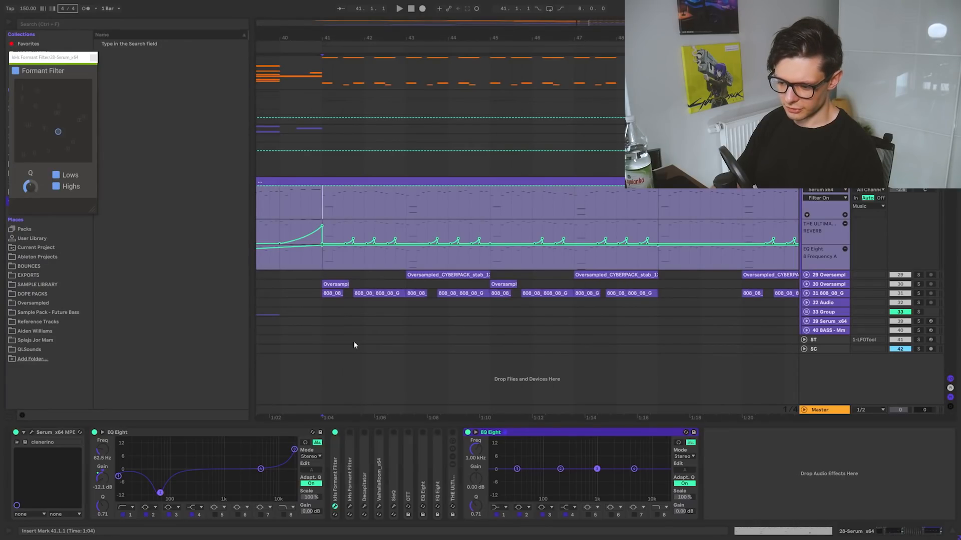
left_click(335, 470)
left_click(452, 481, "shift")
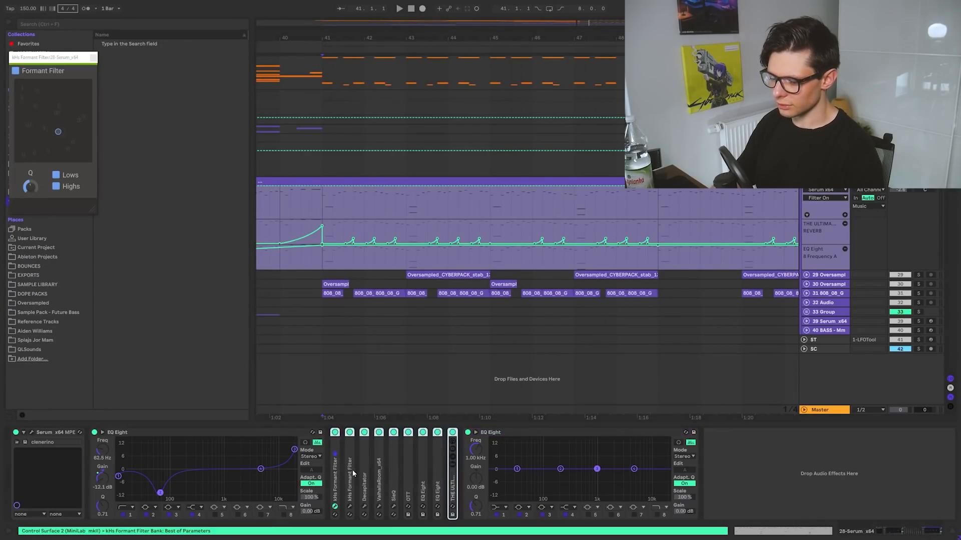
Play from bar 41 and compare the full effect chain with both kHs Formant Filters deactivated and activated
left_click(353, 470)
key("space")
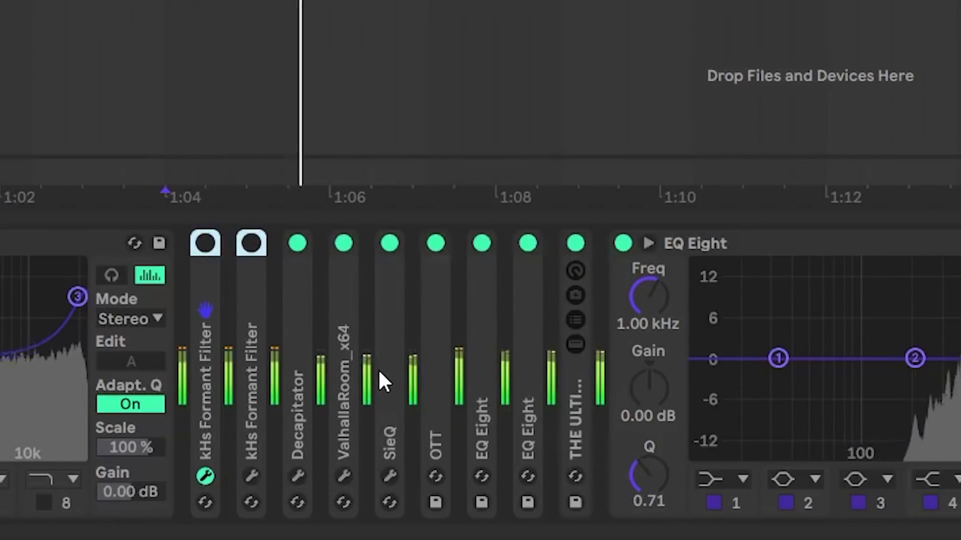
key("space")
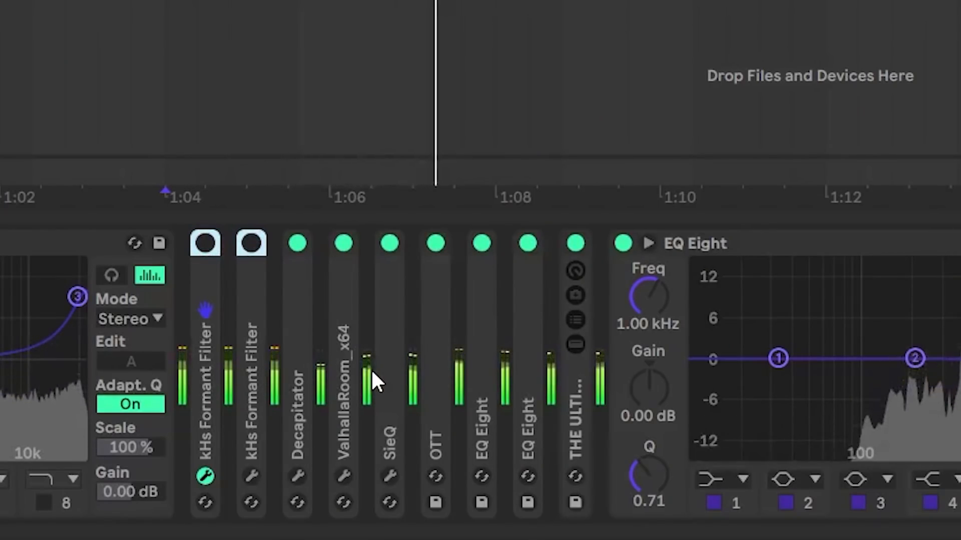
key("0")
key("space")
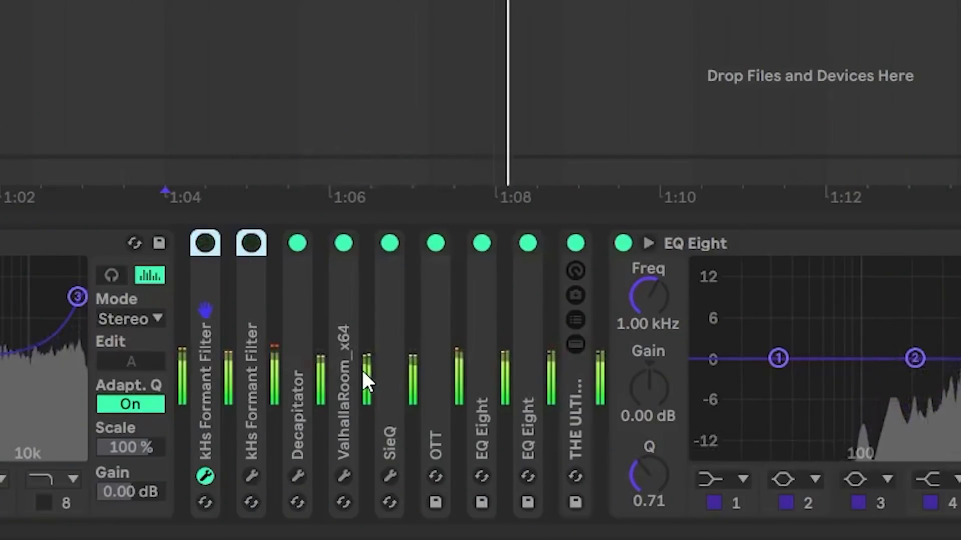
key("0")
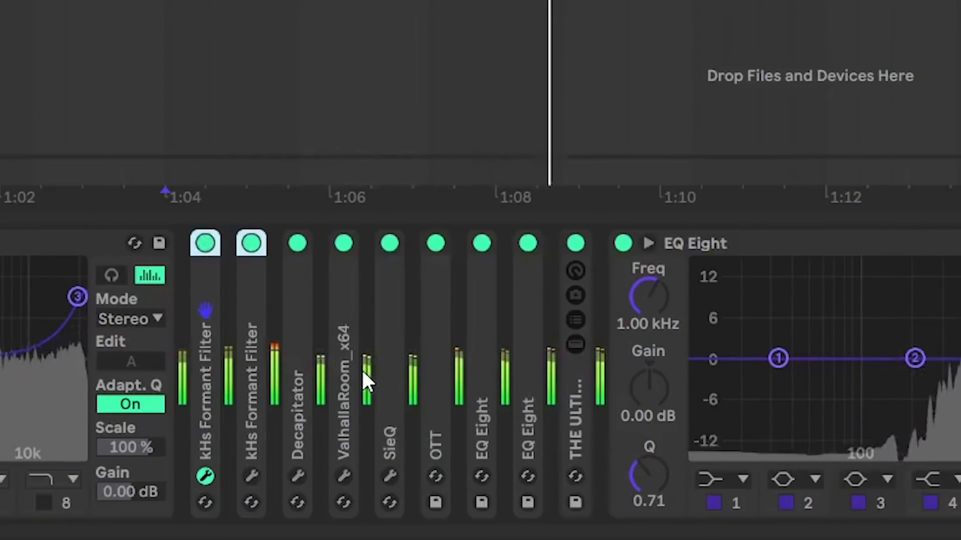
key("space")
Deactivate all devices from the second kHs Formant Filter through THE ULTIMATE SPACE
left_click(344, 374)
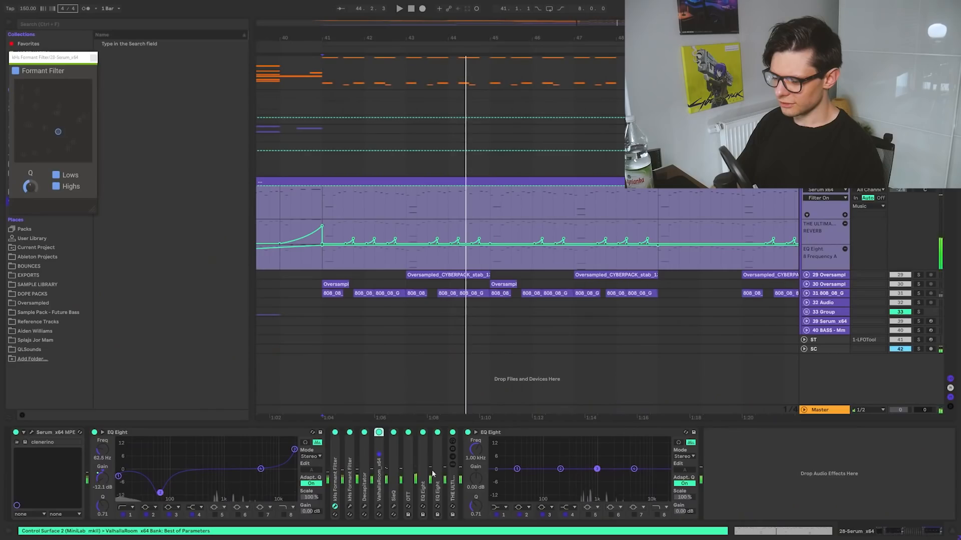
left_click(452, 478)
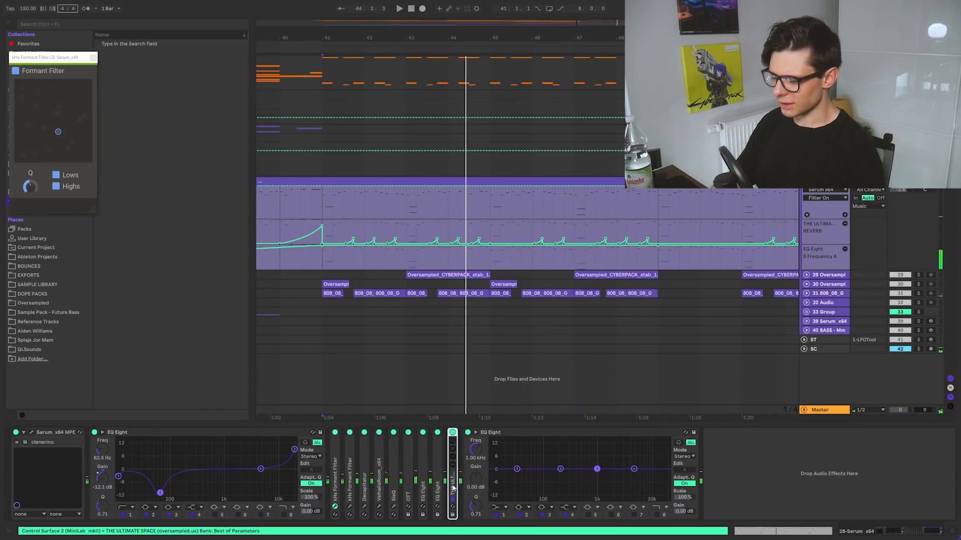
left_click(350, 473, "shift")
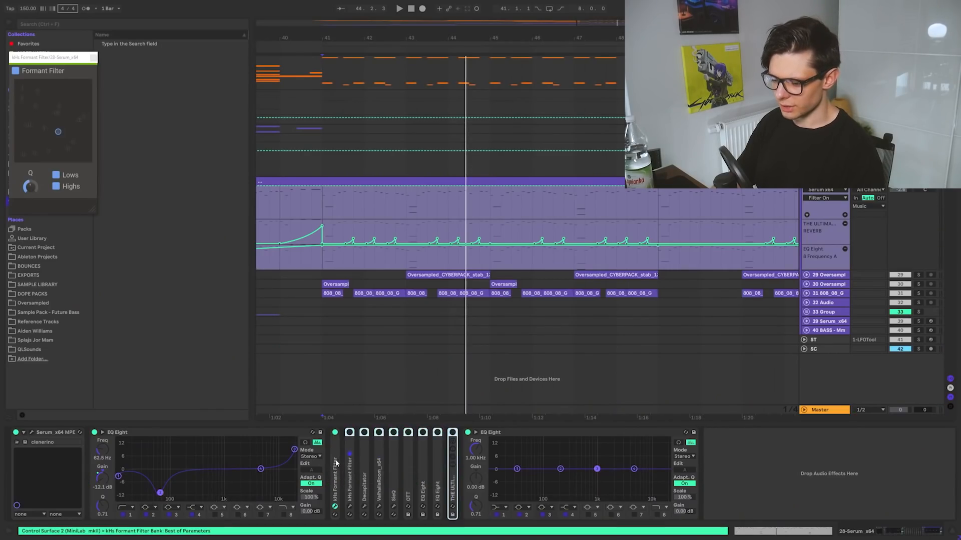
Show the first kHs Formant Filter and play the section to examine its effect in the last EQ Eight's spectrum
double_click(335, 470)
left_click(63, 63)
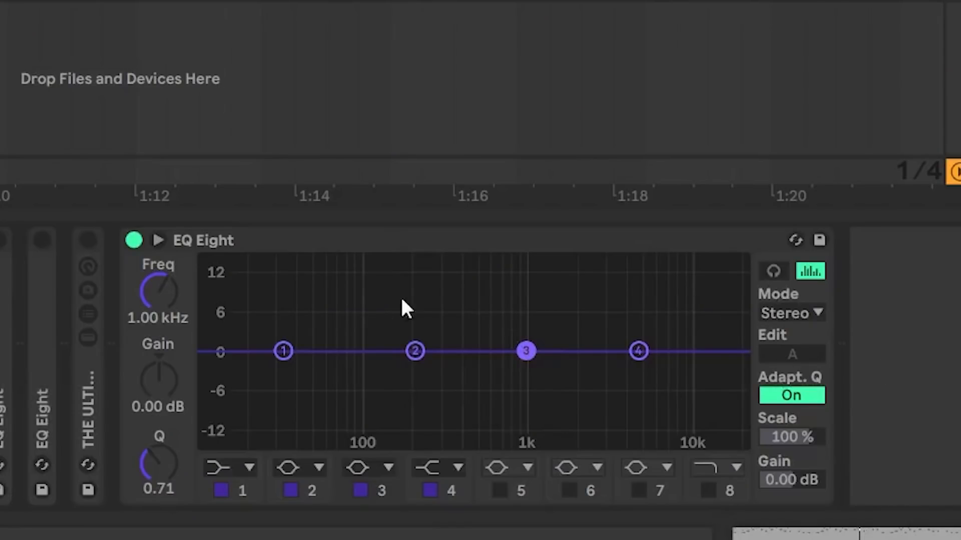
key("space")
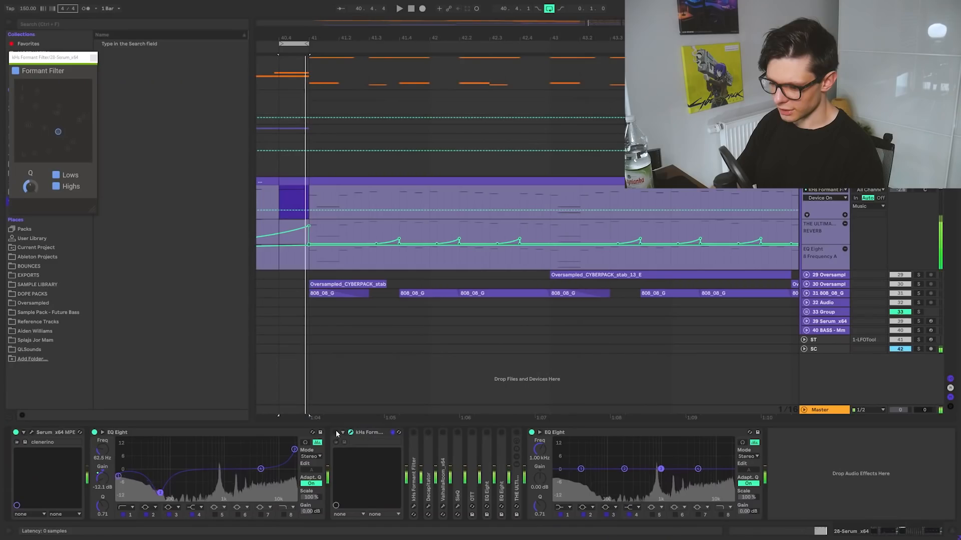
Duplicate the first kHs Formant Filter and deactivate the original
left_click(365, 433)
key("ctrl+d")
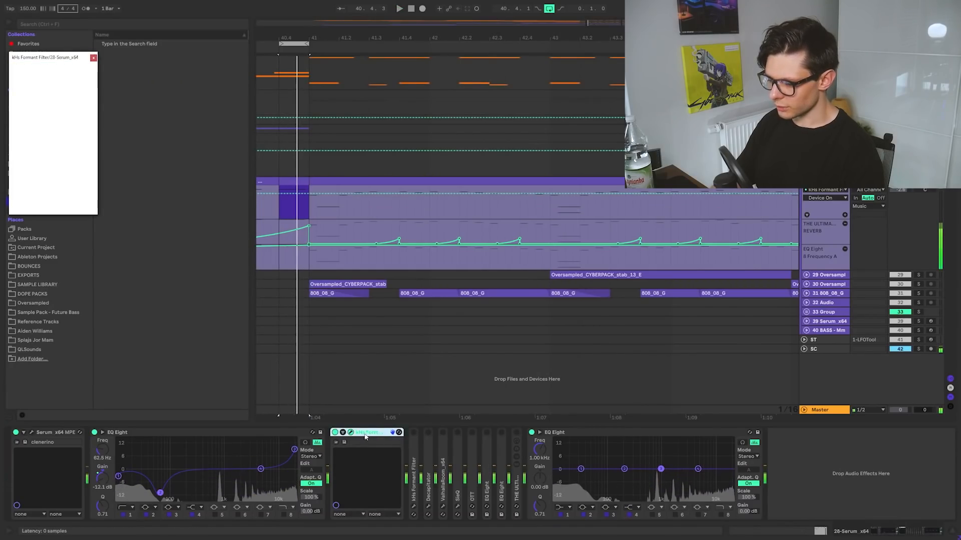
key("0")
Move the duplicated kHs Formant Filter's point around its pad to try other vowel positions
left_click(460, 435)
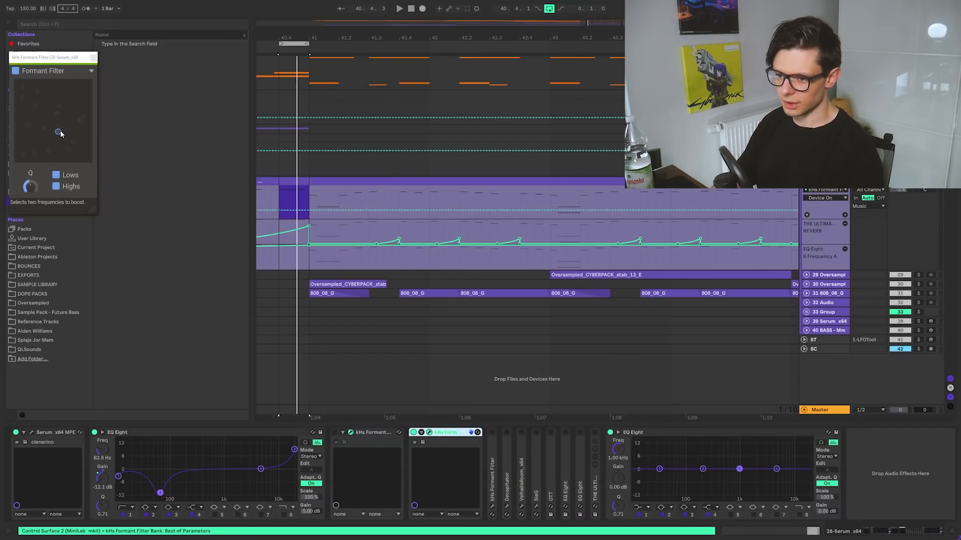
left_click_drag(58, 131, 27, 83)
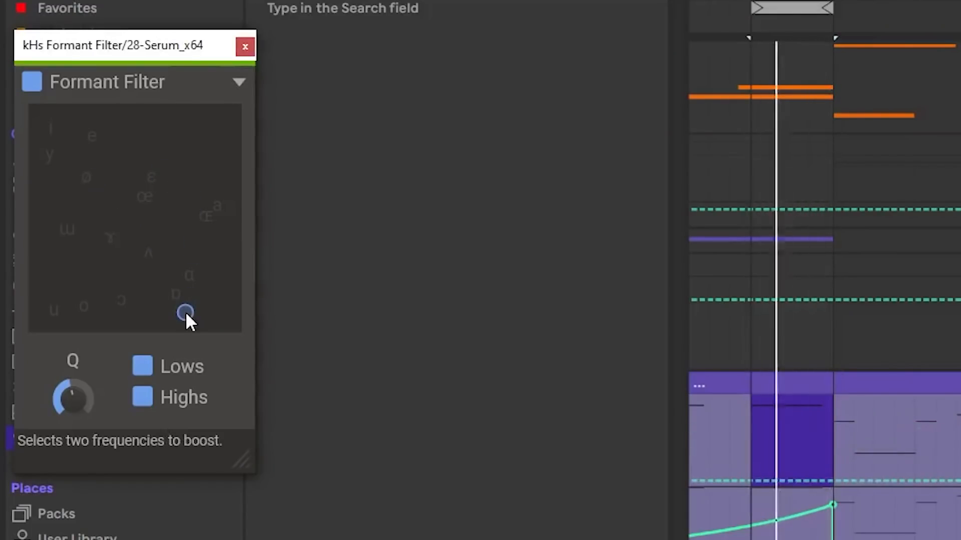
mouse_move(64, 114)
left_mouse_down()
mouse_move(164, 239)
mouse_move(171, 185)
mouse_move(136, 230)
mouse_move(63, 124)
mouse_move(118, 296)
mouse_move(106, 261)
mouse_move(136, 296)
left_mouse_up()
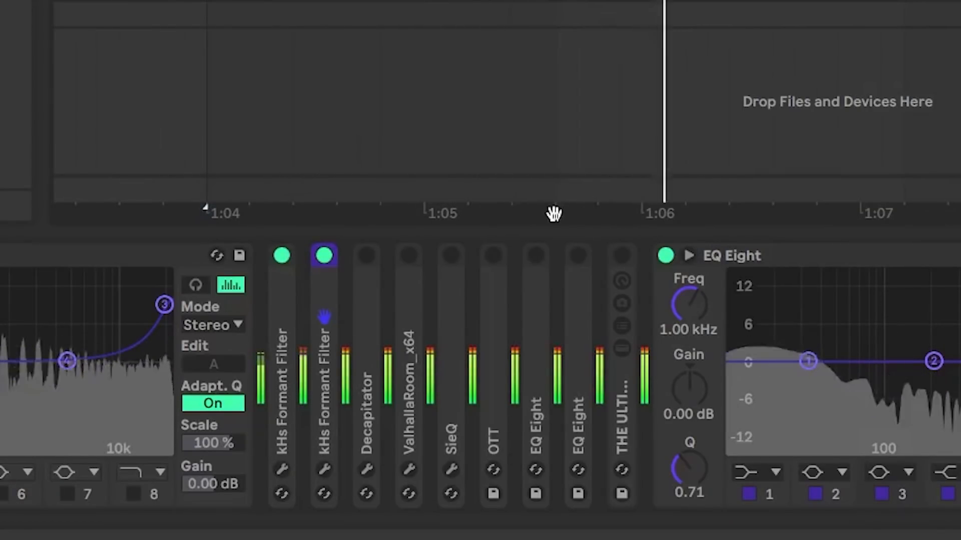
Toggle both kHs Formant Filters off and back on during playback while the later effects stay bypassed
left_click(287, 323, "shift")
key("0")
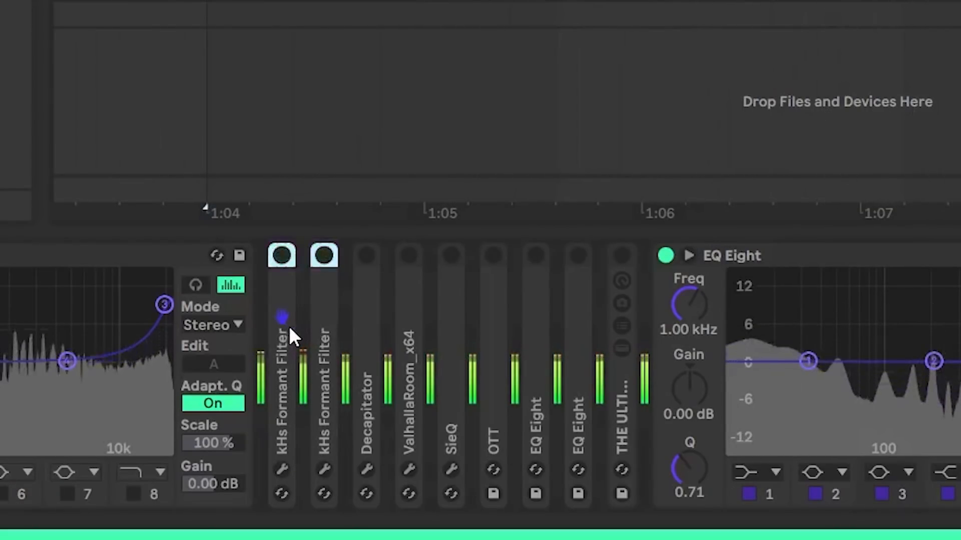
key("0")
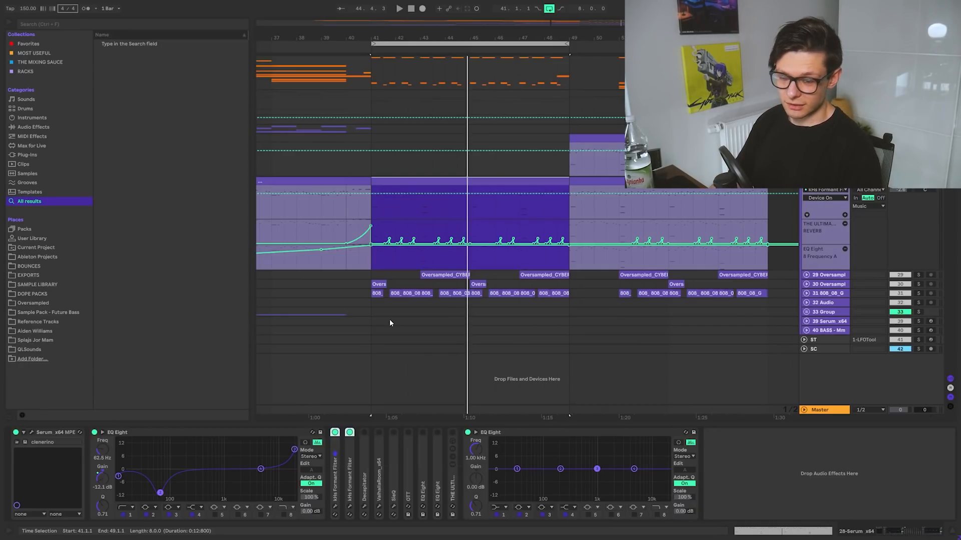
Activate Decapitator, show its window, and toggle it during playback to compare the sound with and without saturation
left_click(365, 442)
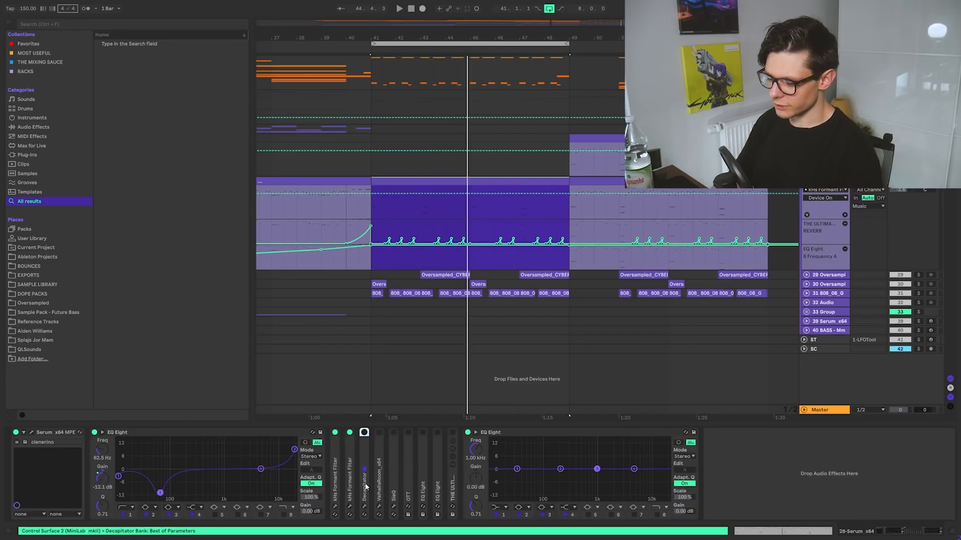
left_click(364, 433)
left_click(364, 506)
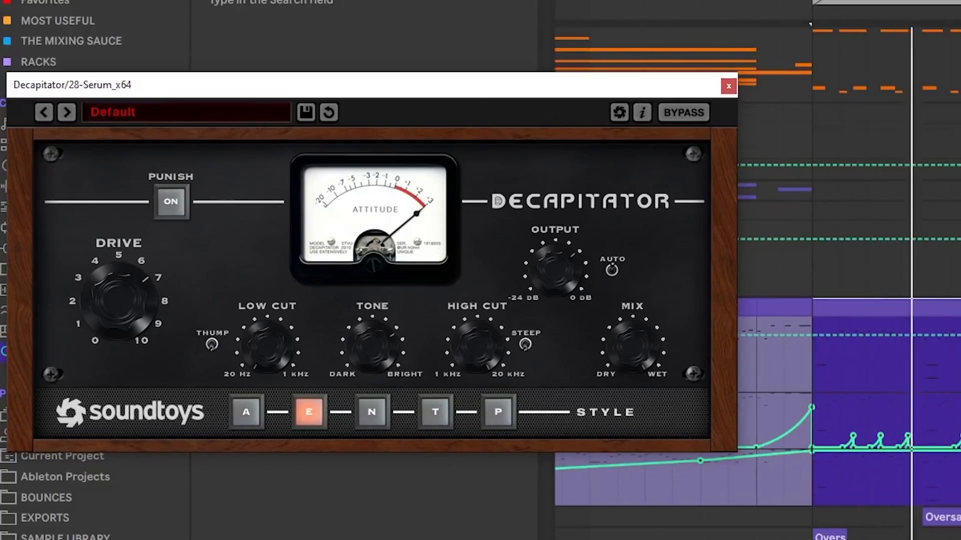
key("space")
key("space")
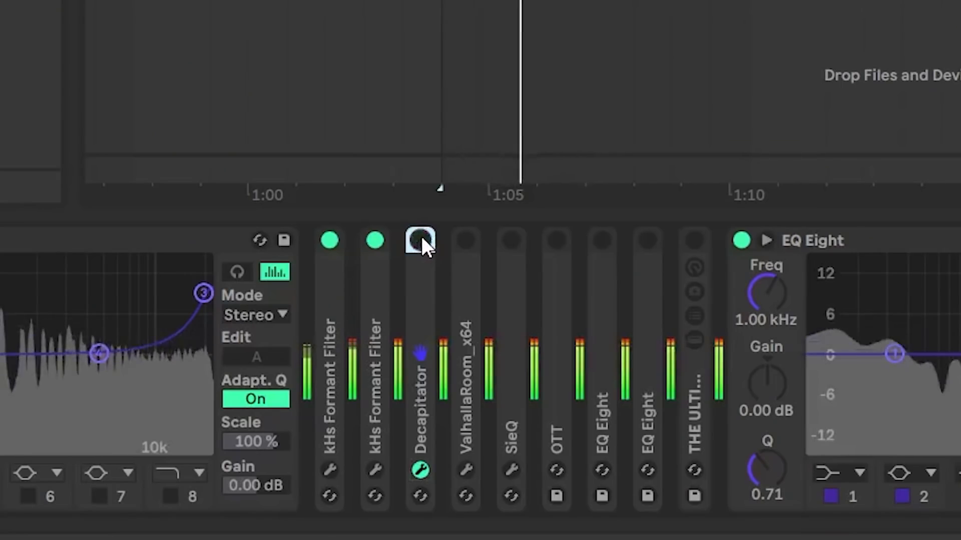
left_click(420, 238)
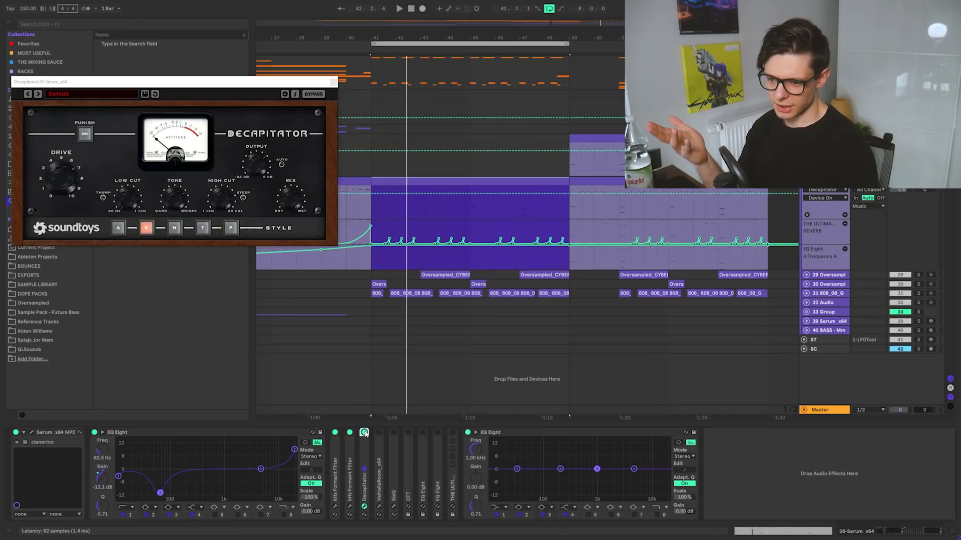
key("space")
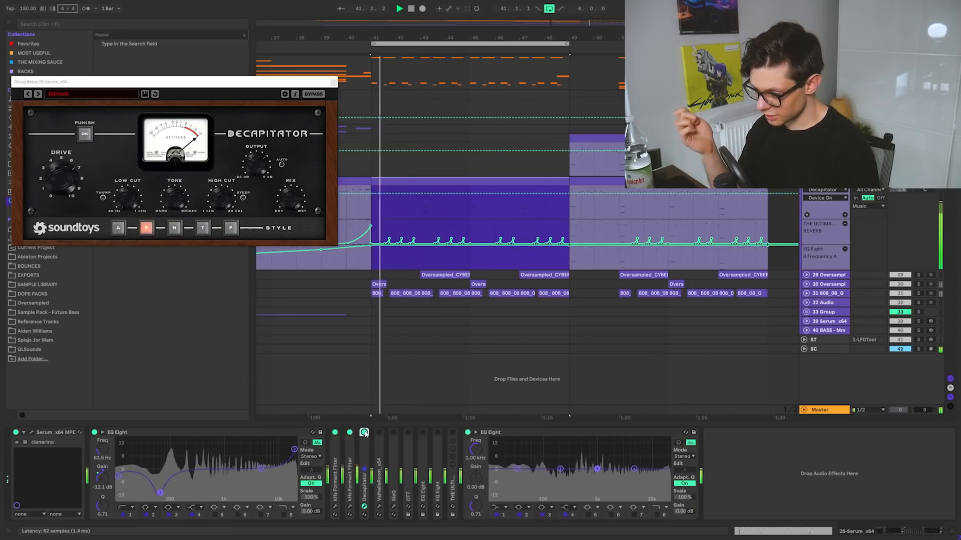
Bypass both kHs Formant Filters while playing the section through Decapitator, and reactivate them for a second listen
left_click(335, 455)
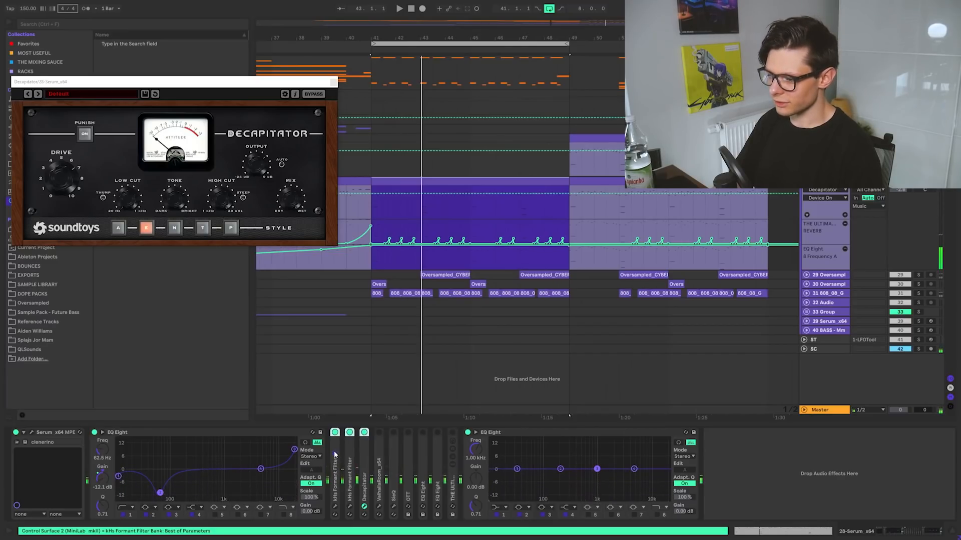
key("0")
left_click(363, 453)
key("0")
key("space")
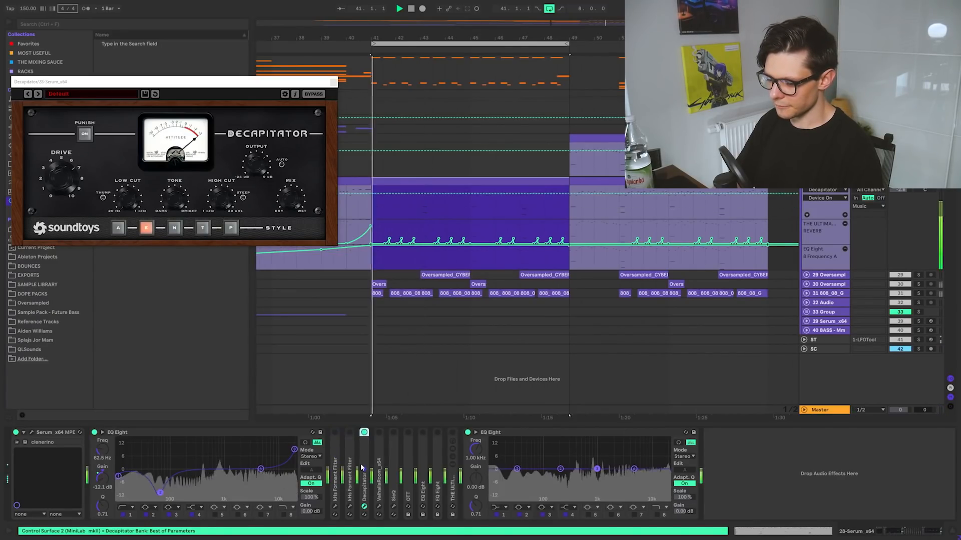
key("space")
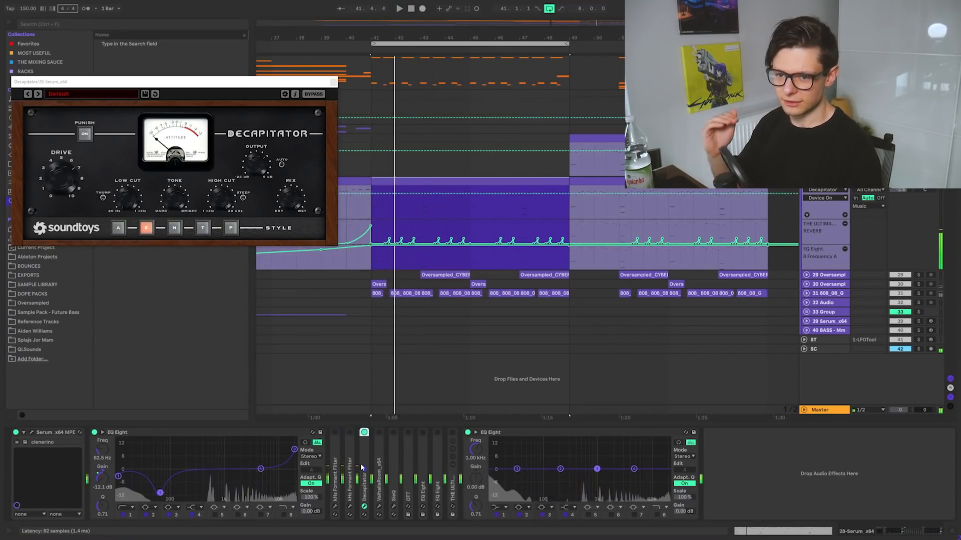
left_click(349, 460)
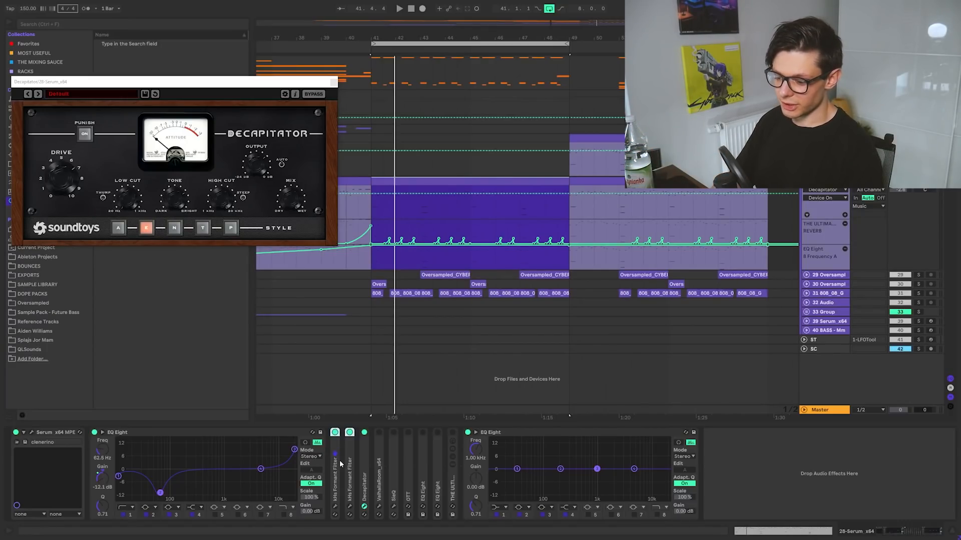
key("space")
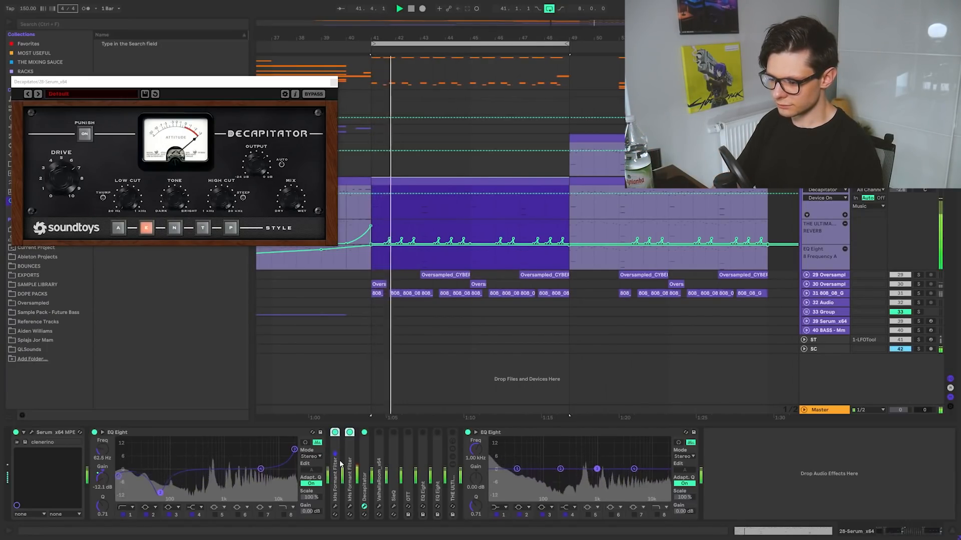
key("space")
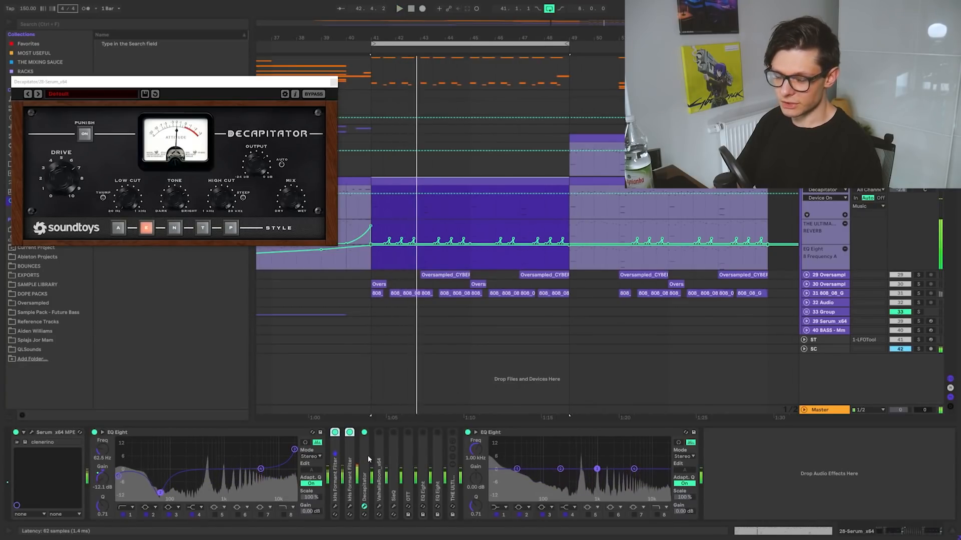
Deactivate both kHs Formant Filters again and play the start of the section with Decapitator on
left_click(366, 459)
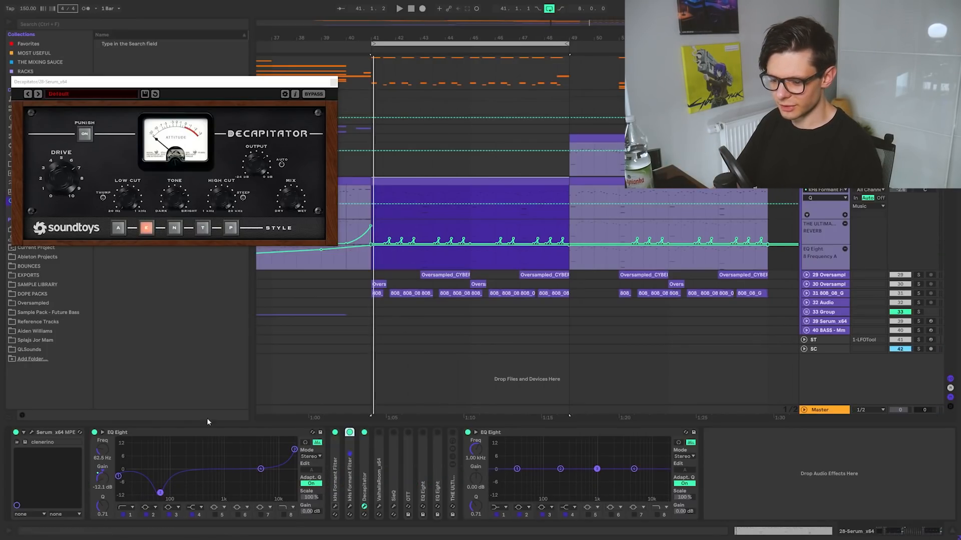
left_click(335, 444)
left_click(349, 446, "shift")
key("0")
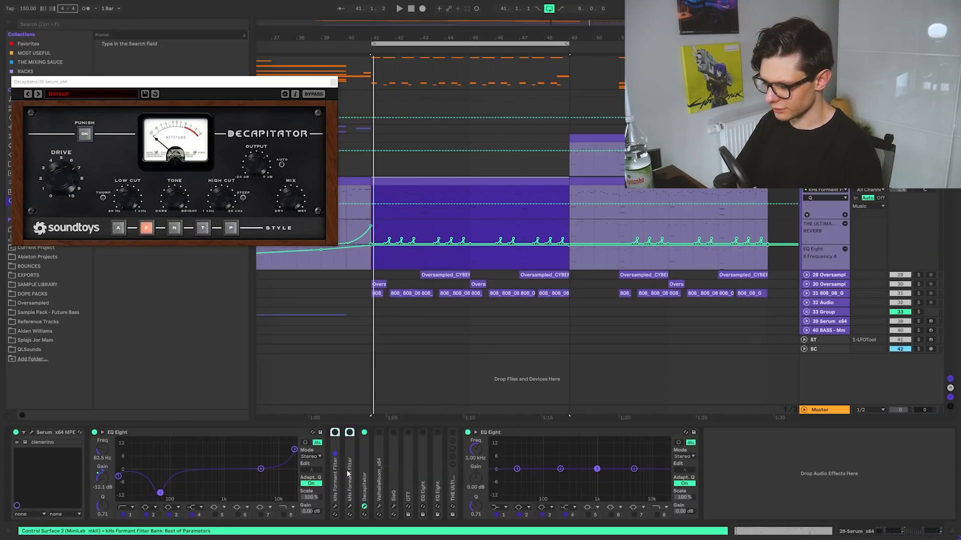
key("space")
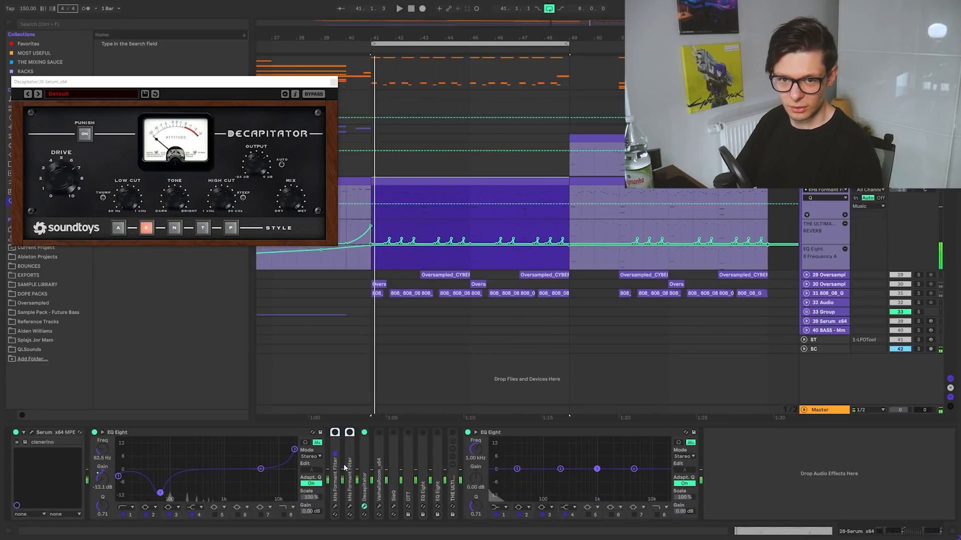
Activate ValhallaRoom, show its window in place of Decapitator's, and play the section with the reverb
left_click(379, 445)
key("0")
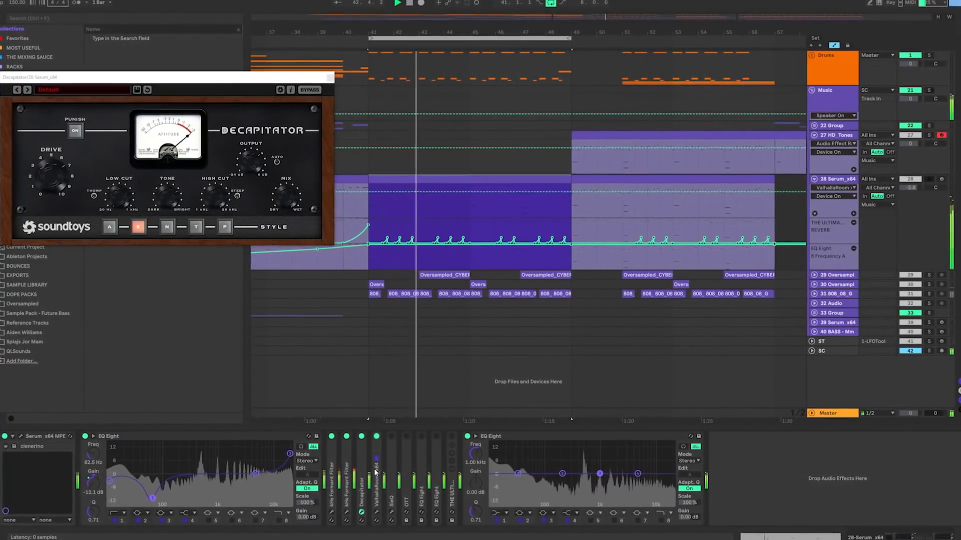
left_click(377, 512)
left_click(327, 74)
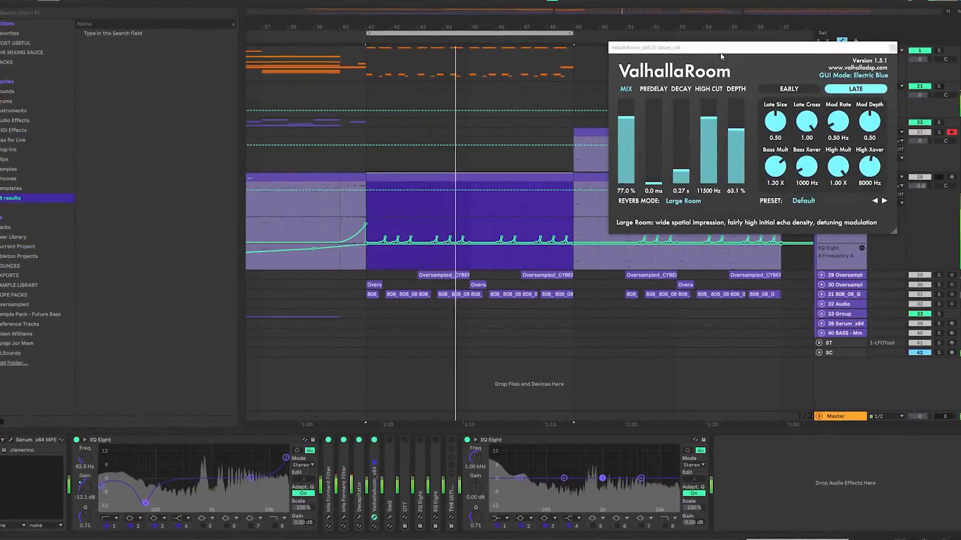
left_click_drag(720, 48, 145, 90)
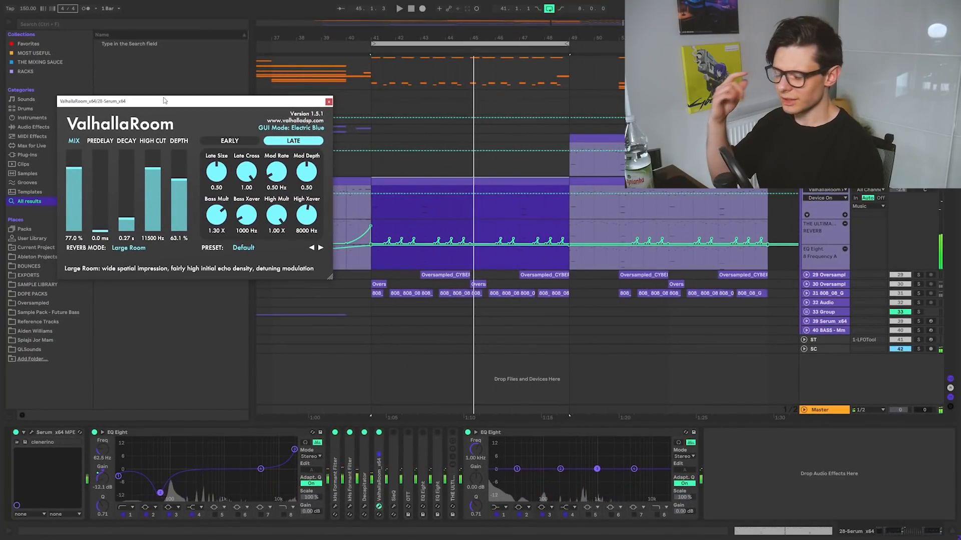
Activate SieQ and show its window while the section plays
left_click(394, 433)
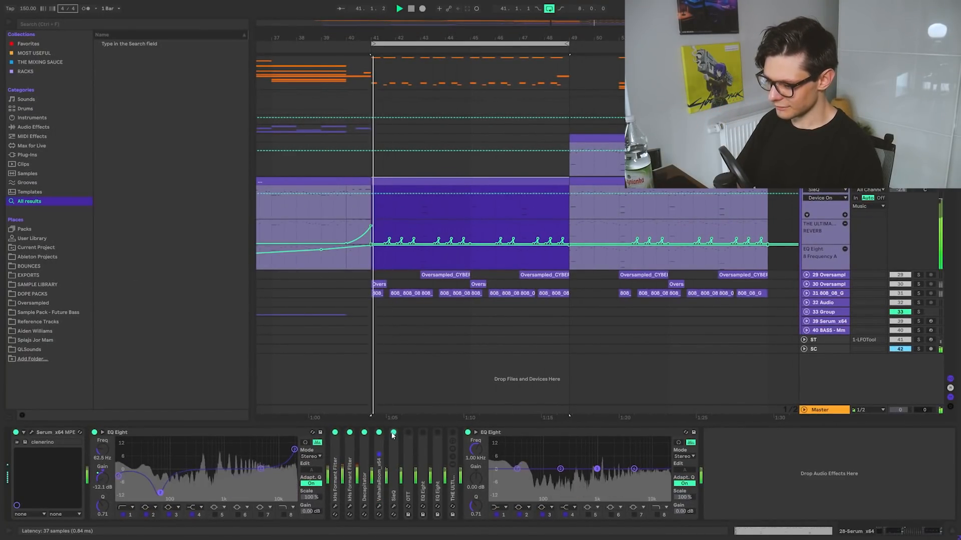
left_click(394, 506)
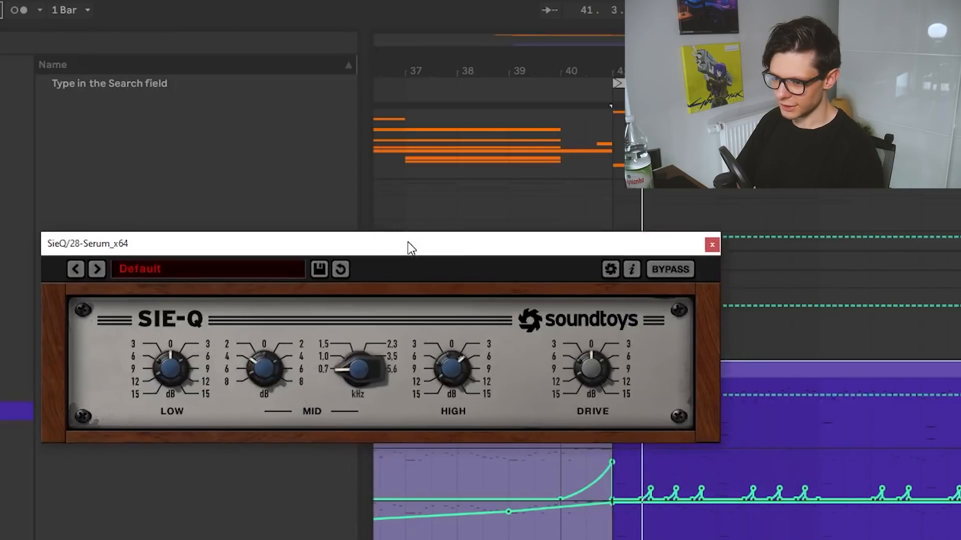
left_click_drag(272, 120, 268, 121)
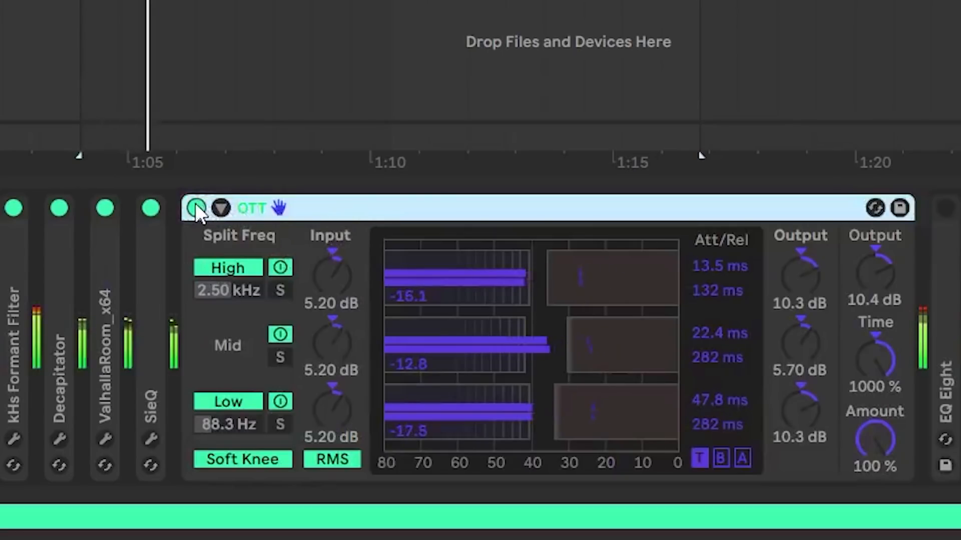
Toggle OTT off and back on during playback to compare its compression, and collapse the device
left_click(196, 206)
left_click(196, 206)
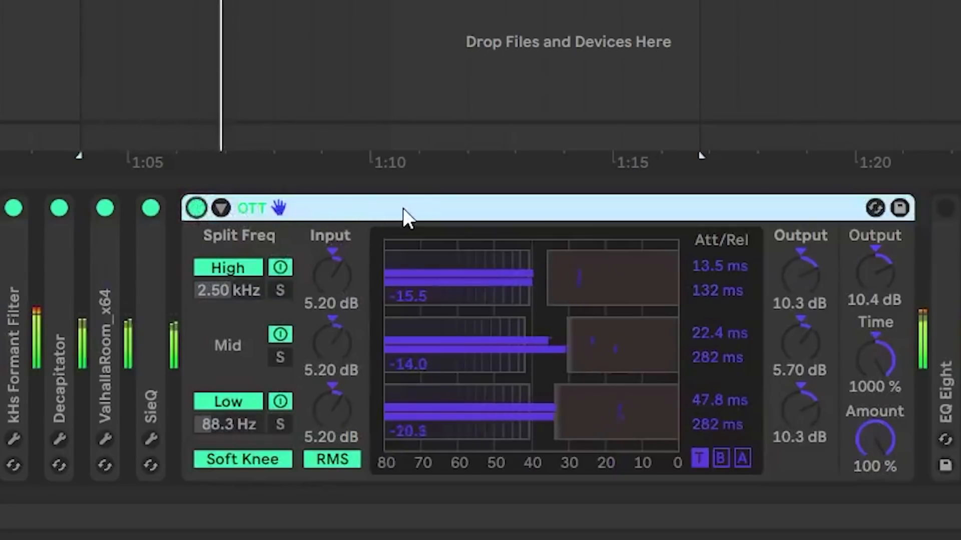
double_click(372, 203)
Expand the first EQ Eight after OTT, activate it, play the section to check its low cut, and collapse it
double_click(423, 461)
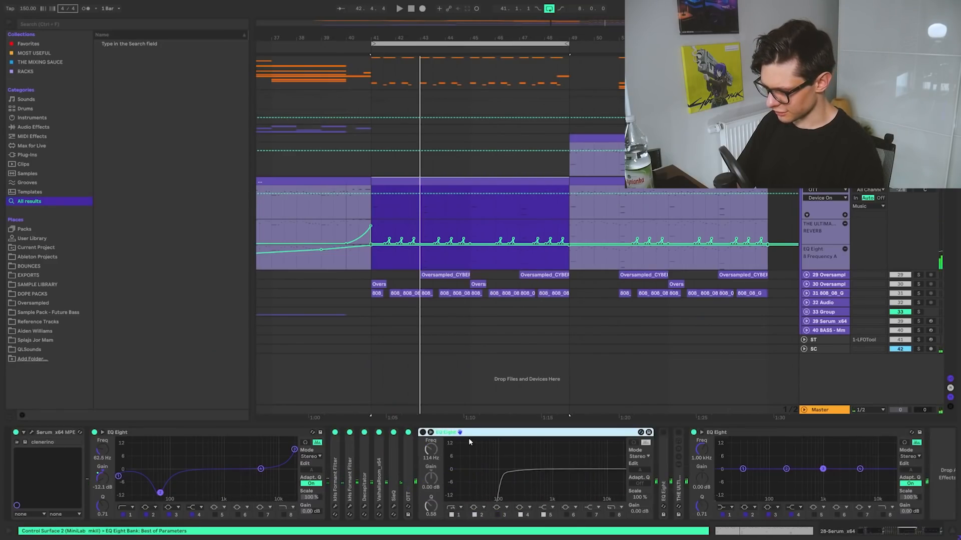
key("space")
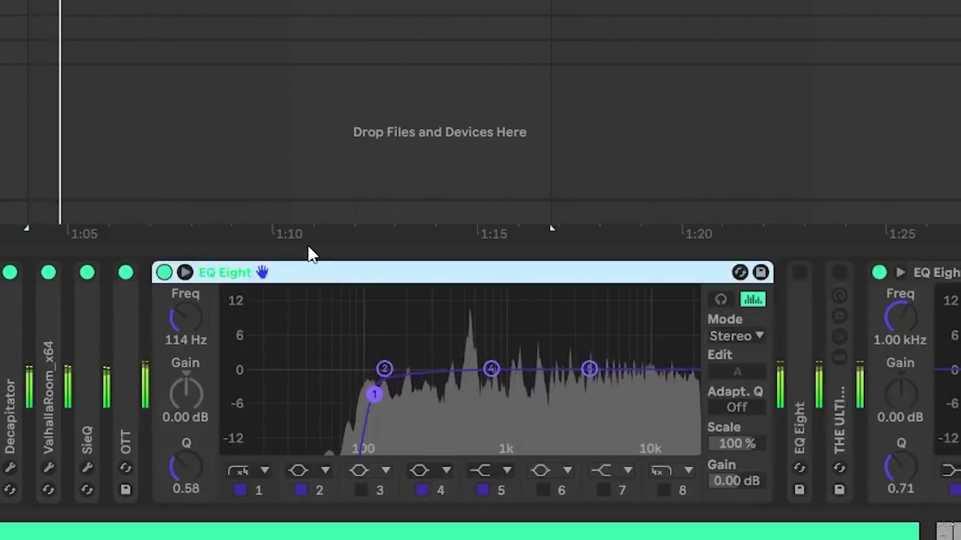
key("space")
double_click(492, 433)
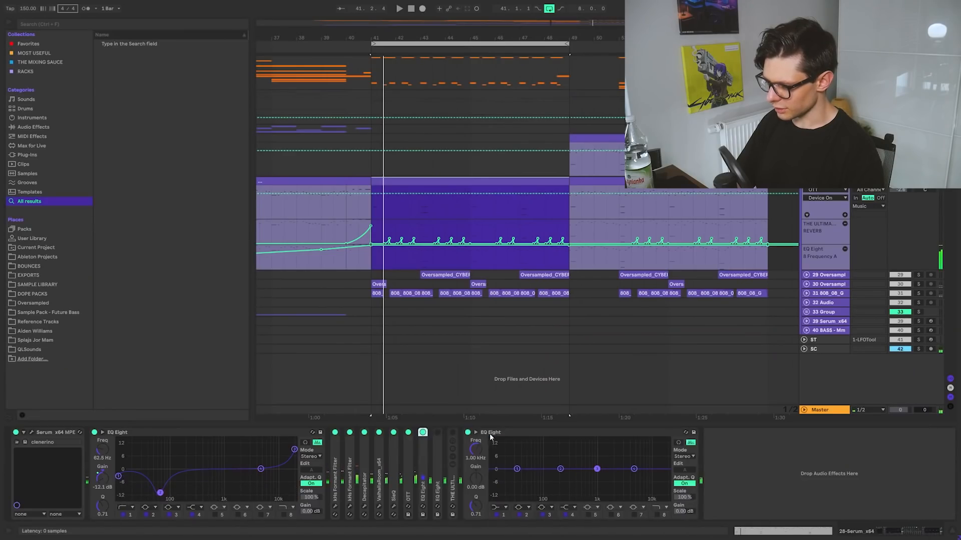
Expand the second EQ Eight after OTT and play from bar 41 to examine its moving low-cut frequency
double_click(439, 458)
key("space")
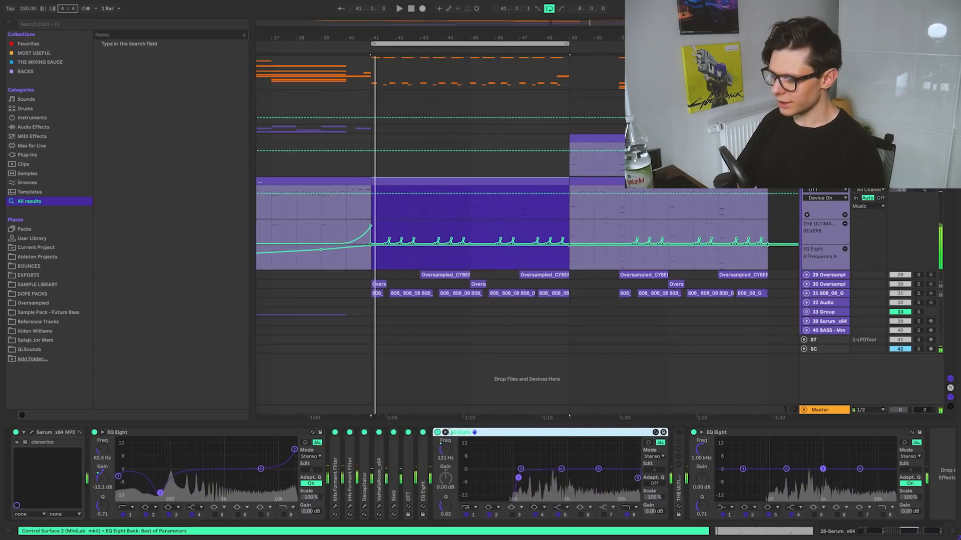
scroll(376, 224, "up", 6)
left_click_drag(349, 208, 371, 209)
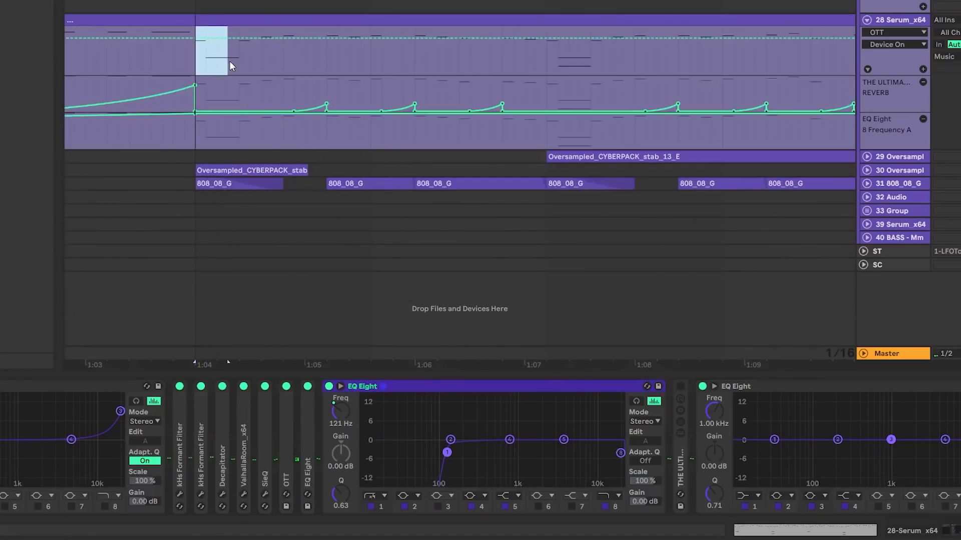
key("space")
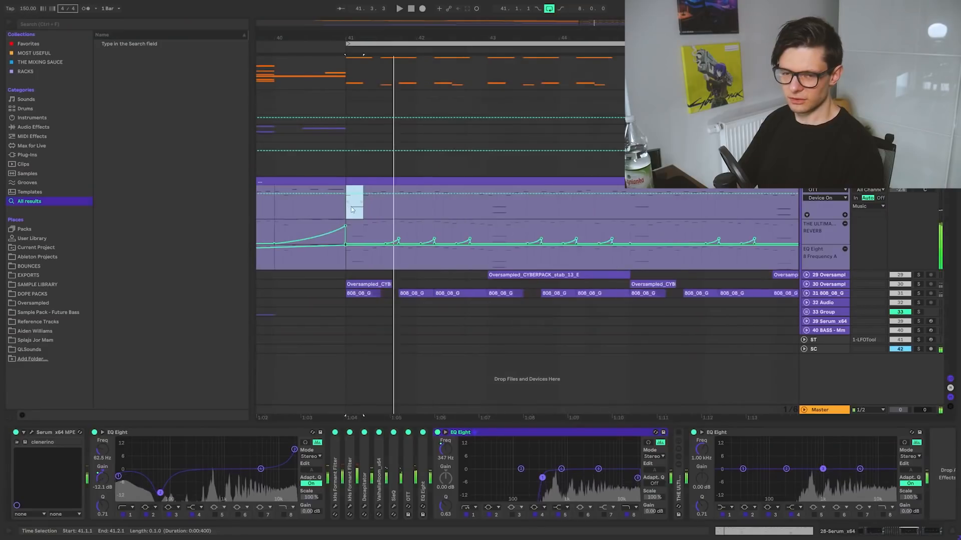
scroll(355, 210, "down", 3)
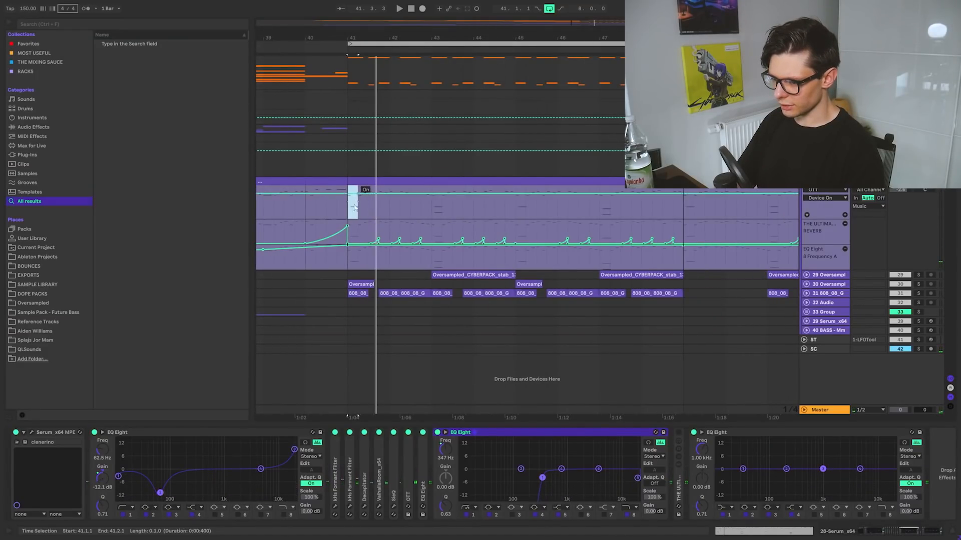
left_click(353, 209)
key("space")
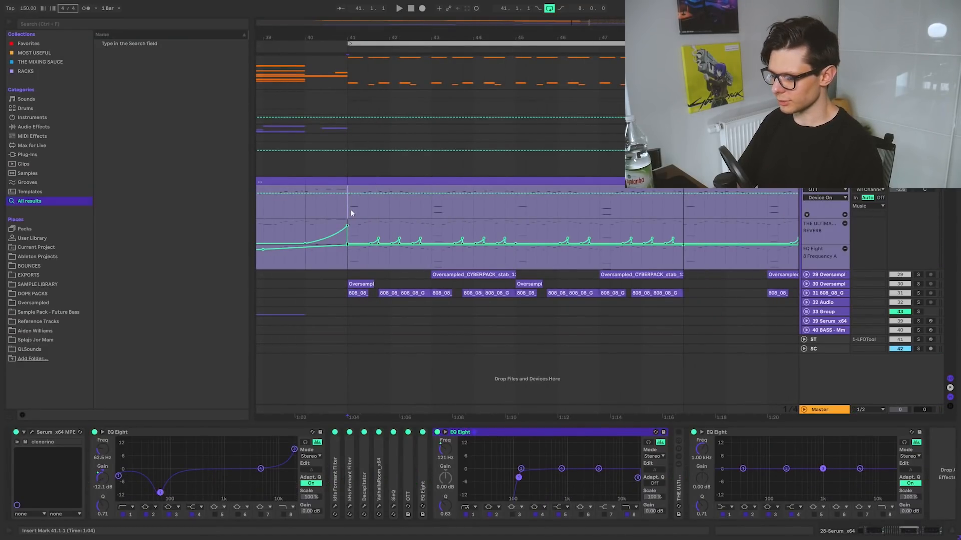
key("space")
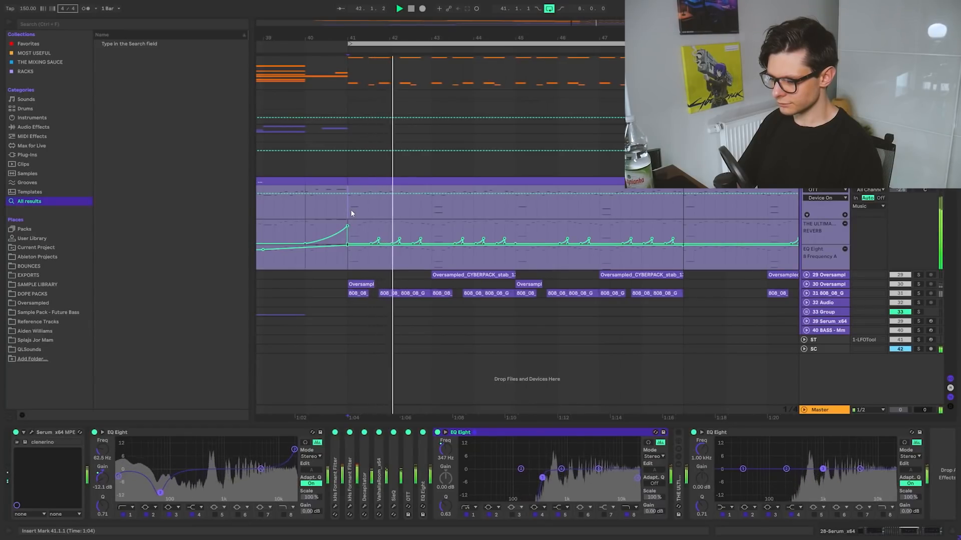
Toggle the second EQ Eight after OTT off and back on during playback, and collapse it
left_click(500, 434)
key("0")
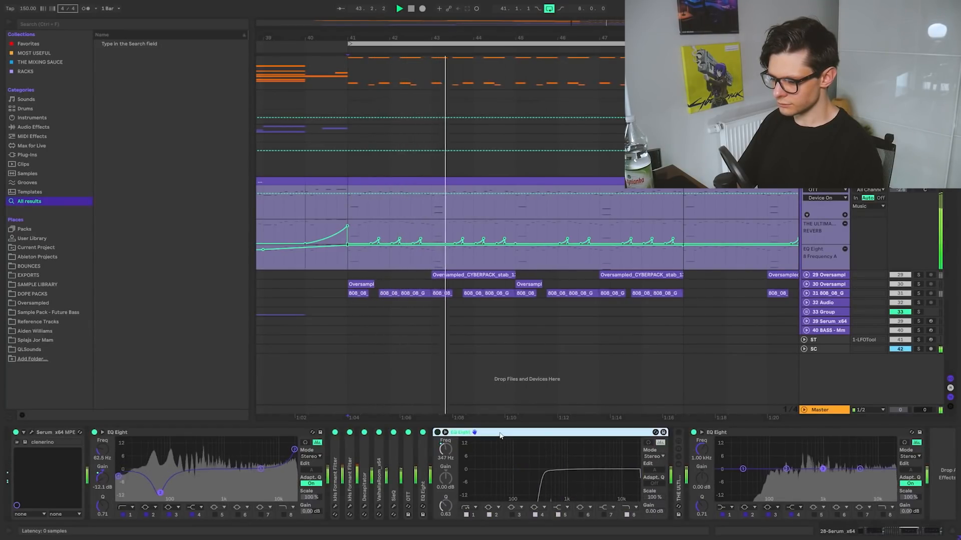
key("0")
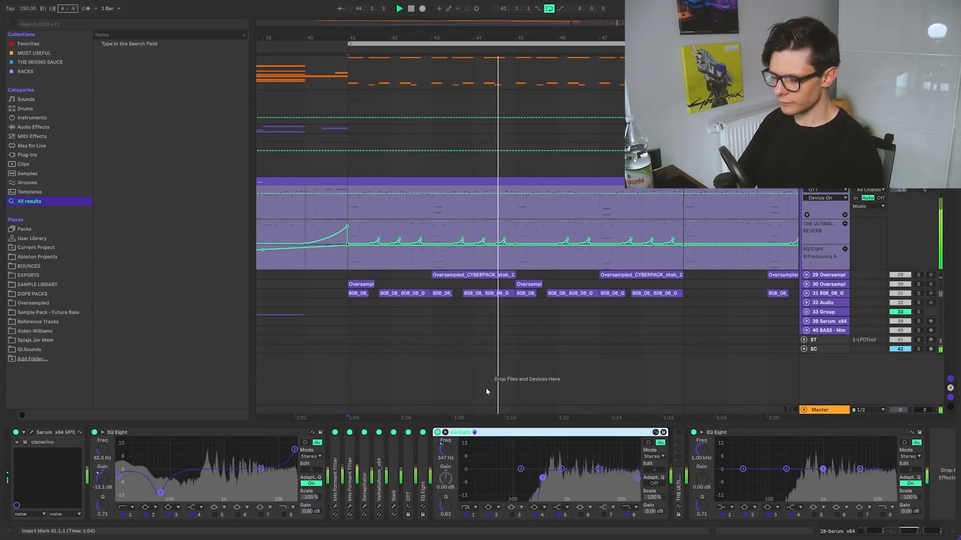
key("space")
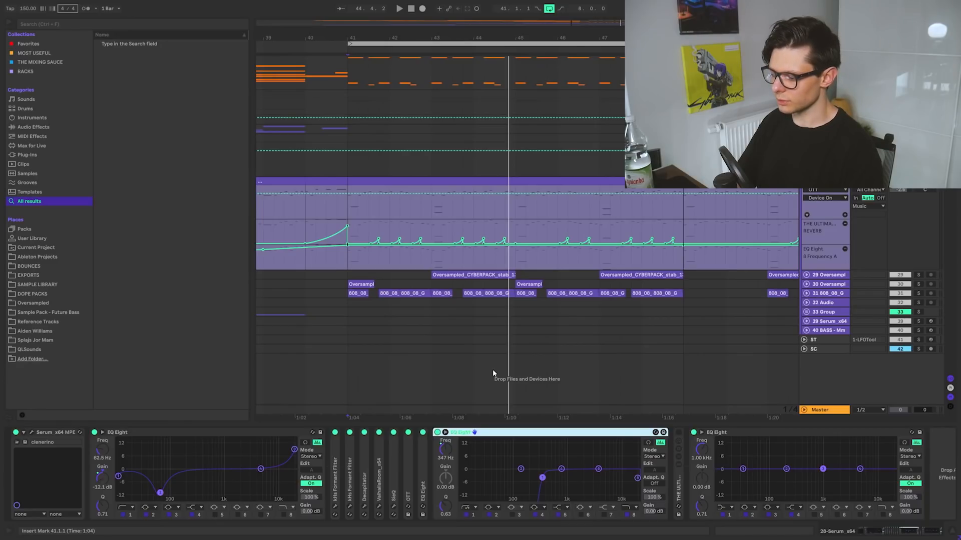
scroll(405, 469, "right", 2)
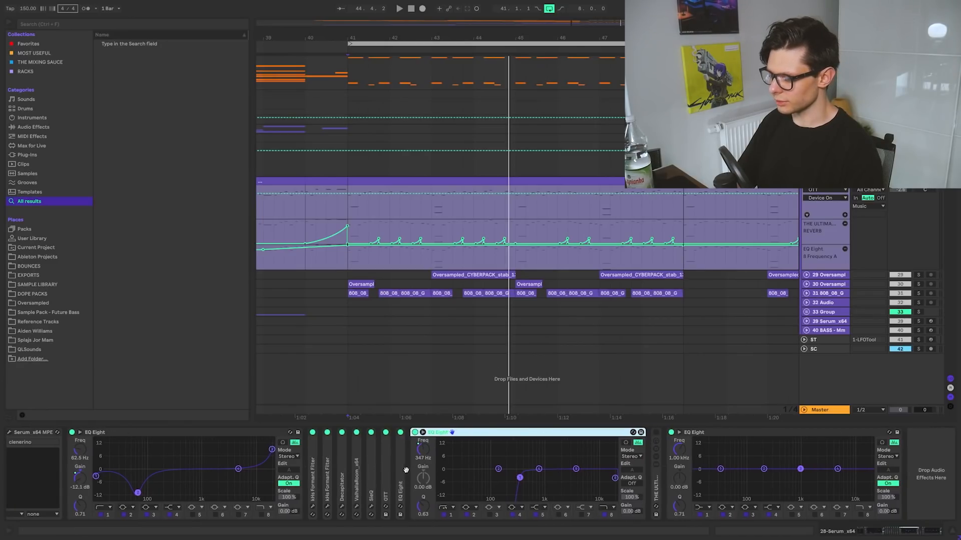
double_click(533, 435)
Select 41.1.1 to 43.2.4 in the REVERB automation lane and activate the rack after the second EQ Eight
scroll(360, 241, "up", 4)
scroll(371, 229, "up", 3)
scroll(373, 245, "up", 1)
scroll(373, 253, "right", 1)
left_click_drag(307, 240, 588, 237)
left_click(434, 437)
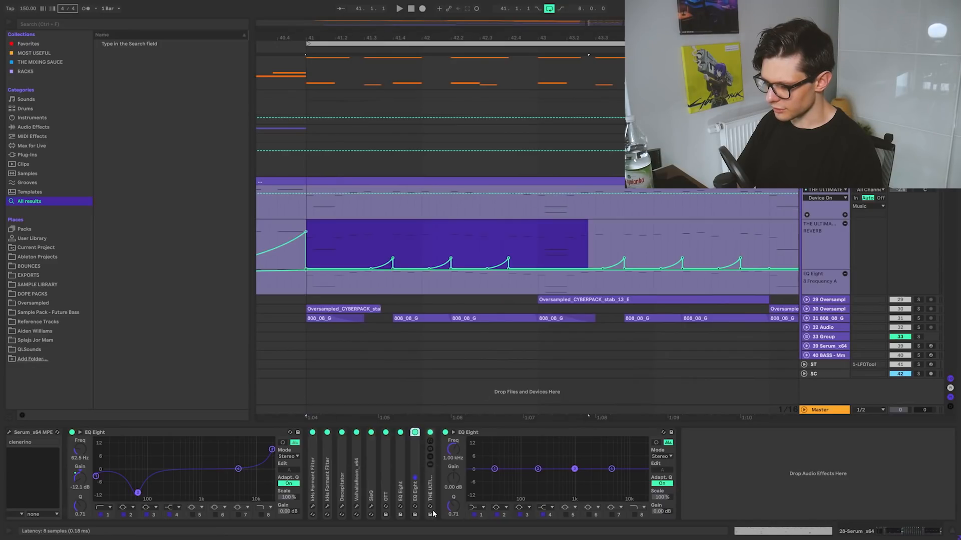
Place the insert marker at 41.1.1 and expand the THE ULTIMATE SPACE rack after the second EQ Eight to show its macros
left_click(320, 233)
left_click(308, 211)
scroll(352, 209, "up", 2)
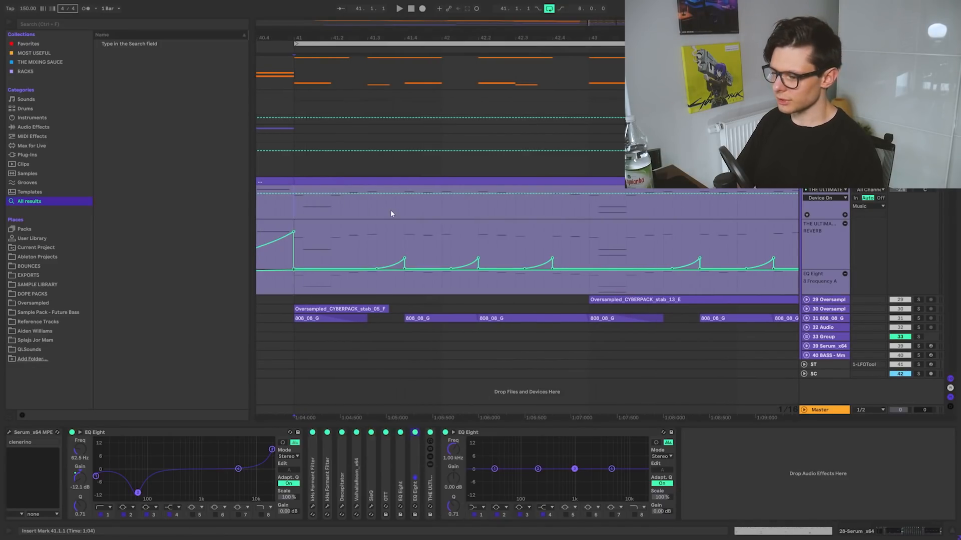
scroll(401, 211, "down", 3)
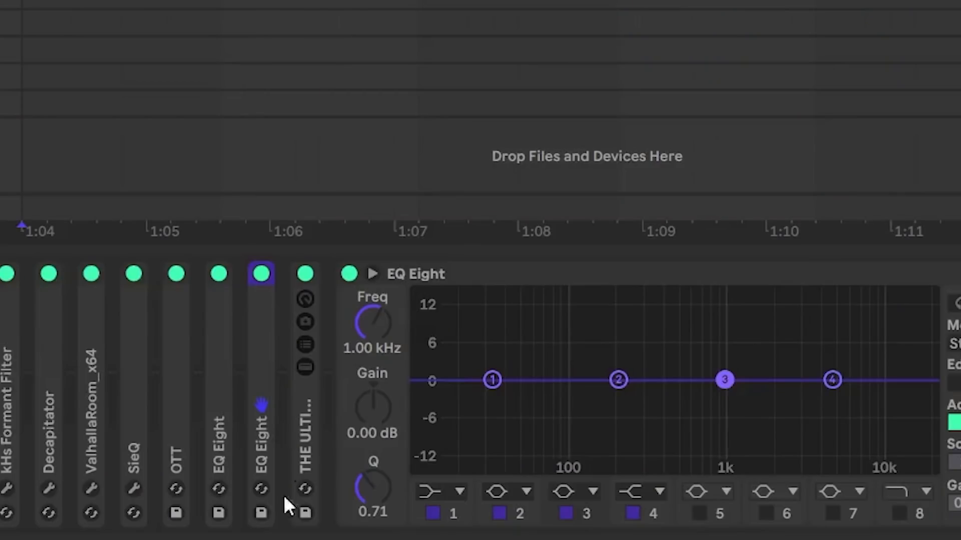
left_click(431, 485)
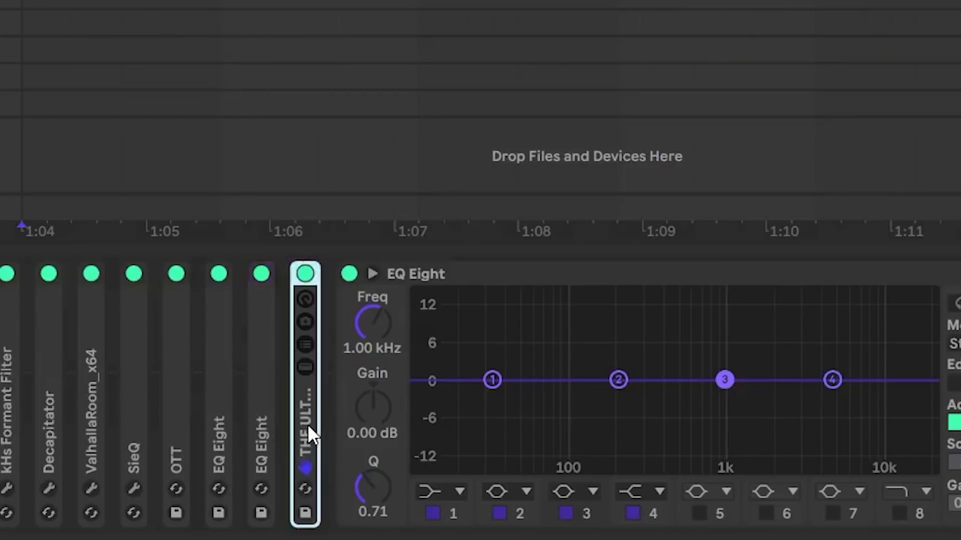
double_click(309, 428)
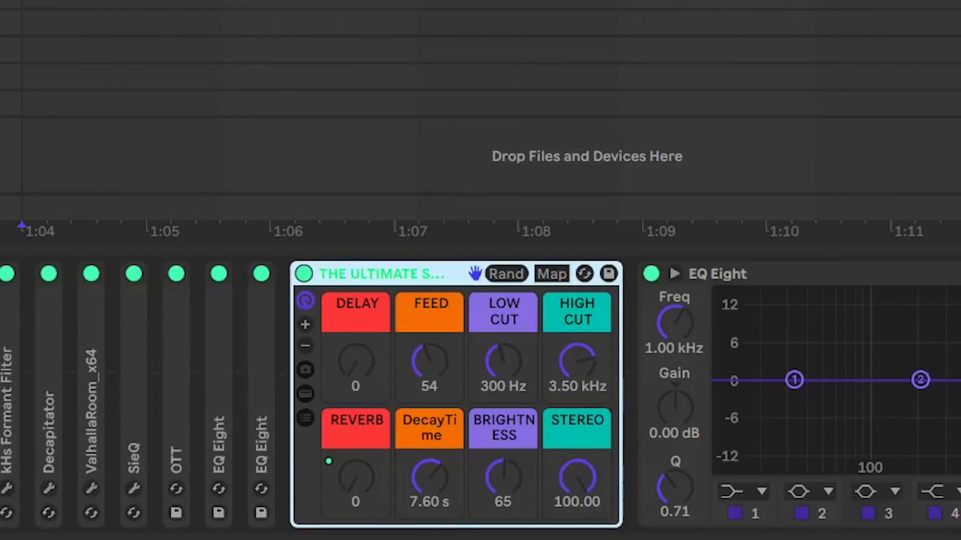
Try raising the first three REVERB automation peaks after bar 41 while the section plays
left_click_drag(21, 2, 122, 3)
left_click(121, 3)
scroll(120, 2, "up", 1)
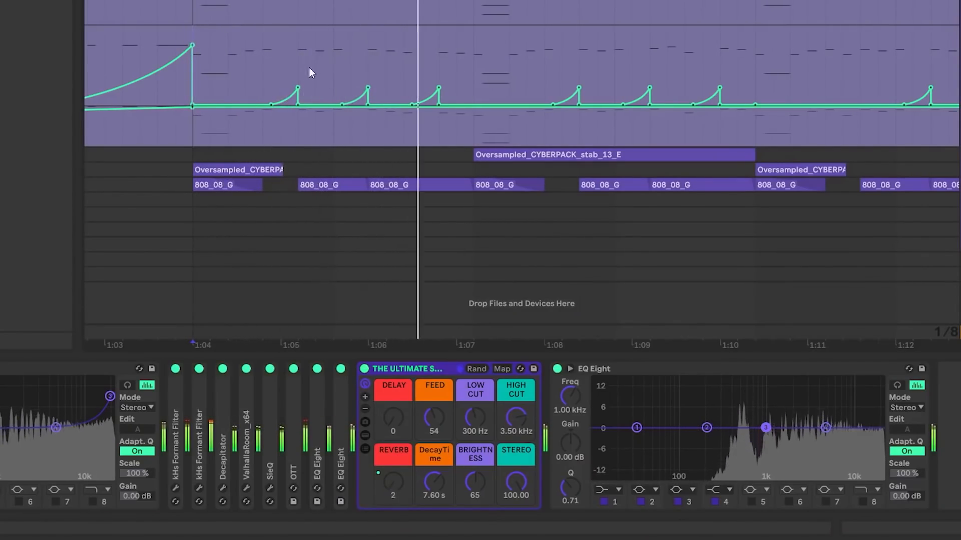
left_click_drag(297, 87, 298, 26)
left_click_drag(367, 87, 367, 73)
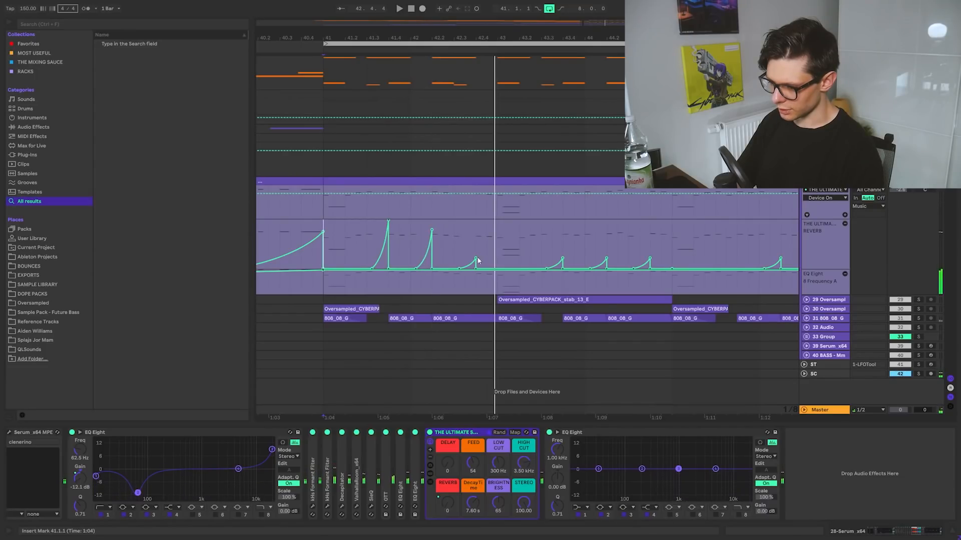
left_click_drag(475, 257, 475, 220)
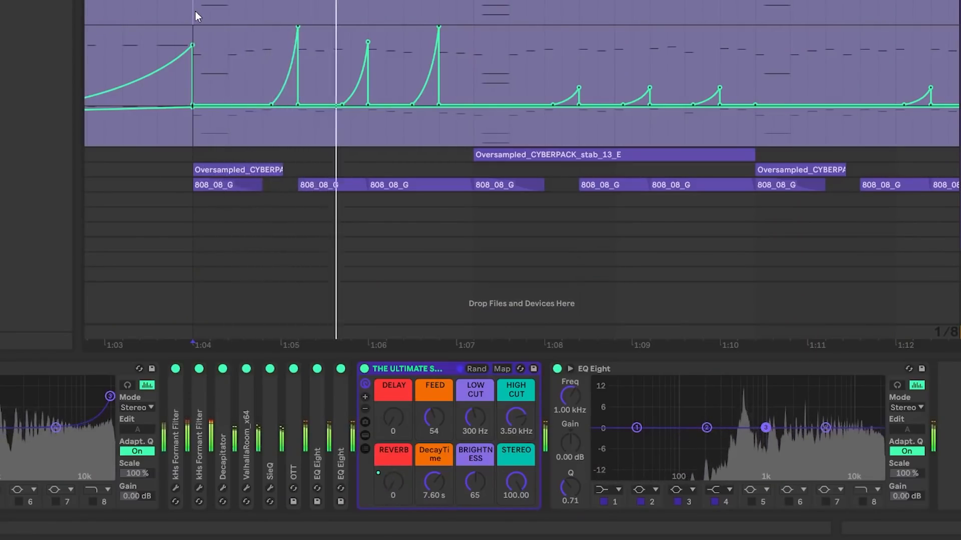
Undo the changes to the three REVERB automation peaks and stop playback
key("ctrl+z")
key("ctrl+z")
key("ctrl+z")
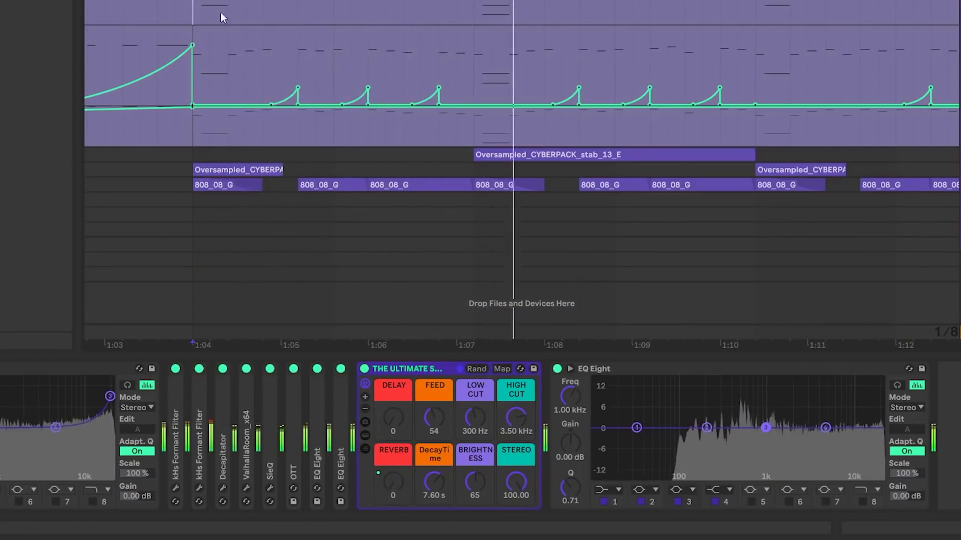
key("space")
Review the REVERB automation from bar 41 onward and inspect the two kHs Formant Filters on the Serum_x64 track
scroll(327, 62, "down", 5)
left_click_drag(490, 58, 422, 42)
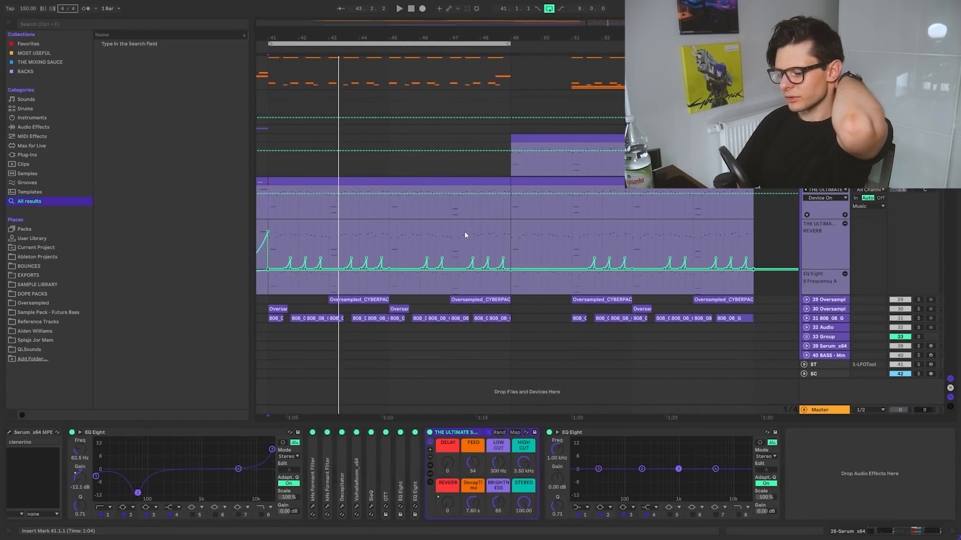
key("space")
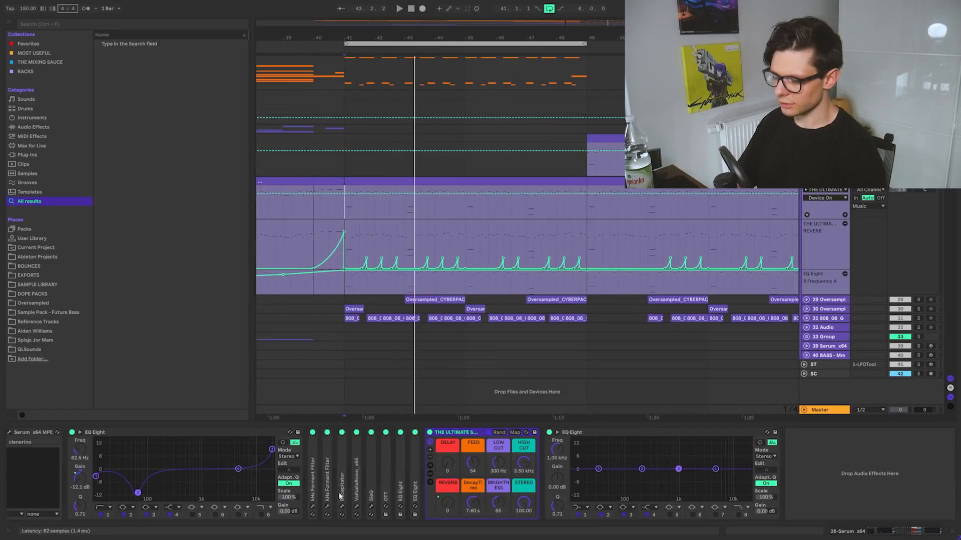
left_click(327, 507)
left_click(313, 506)
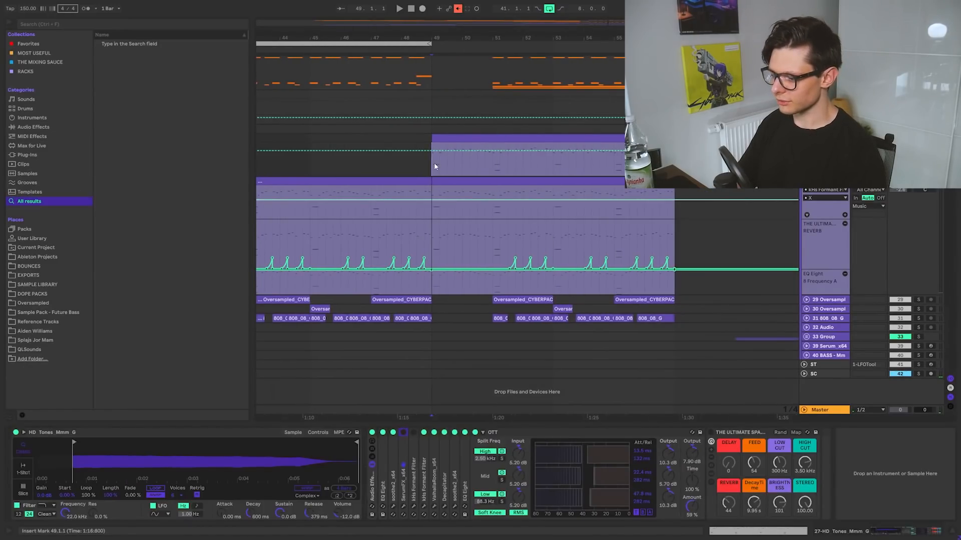
Play the HD_Tones track from bar 49, examine the low cut of its first EQ Eight, and collapse that device
left_click(425, 270)
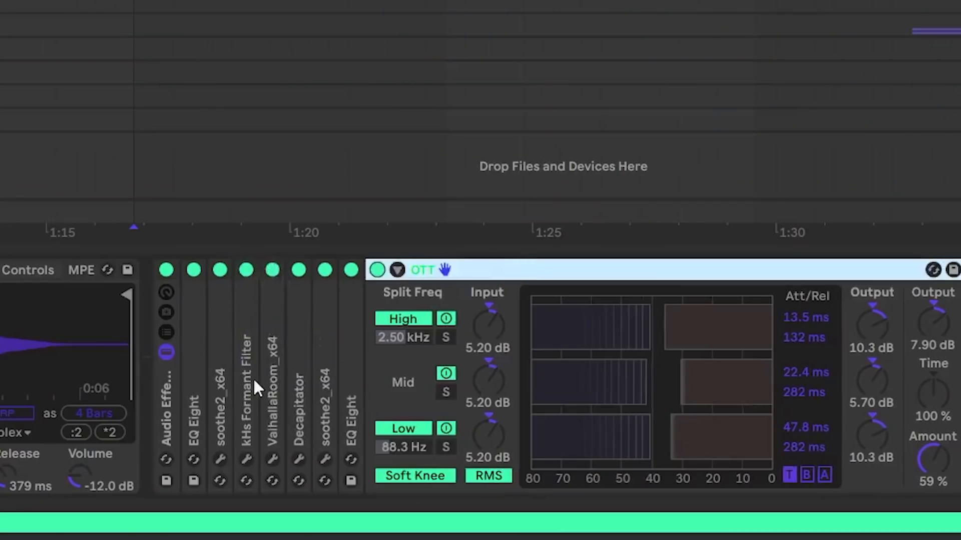
left_click(213, 359, "shift")
left_click(198, 359, "shift")
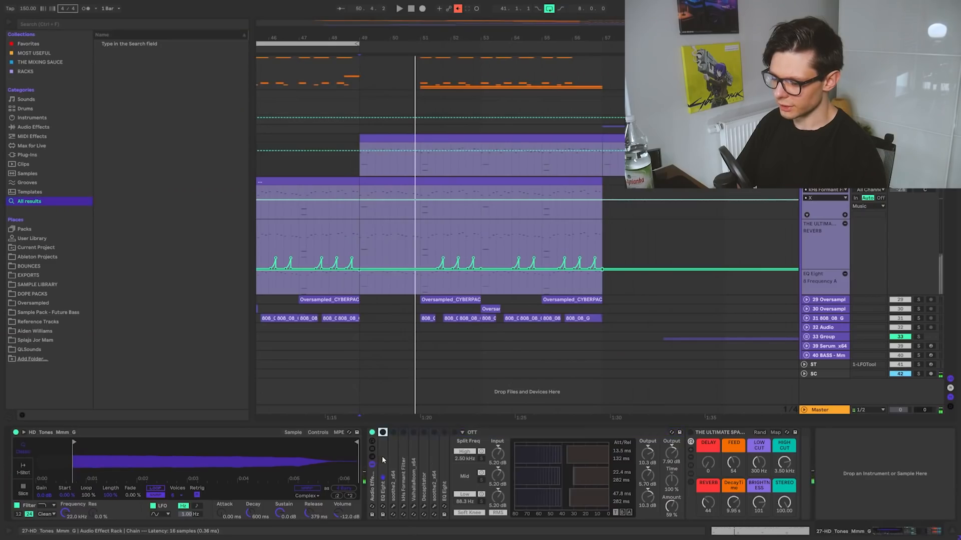
left_click(435, 434)
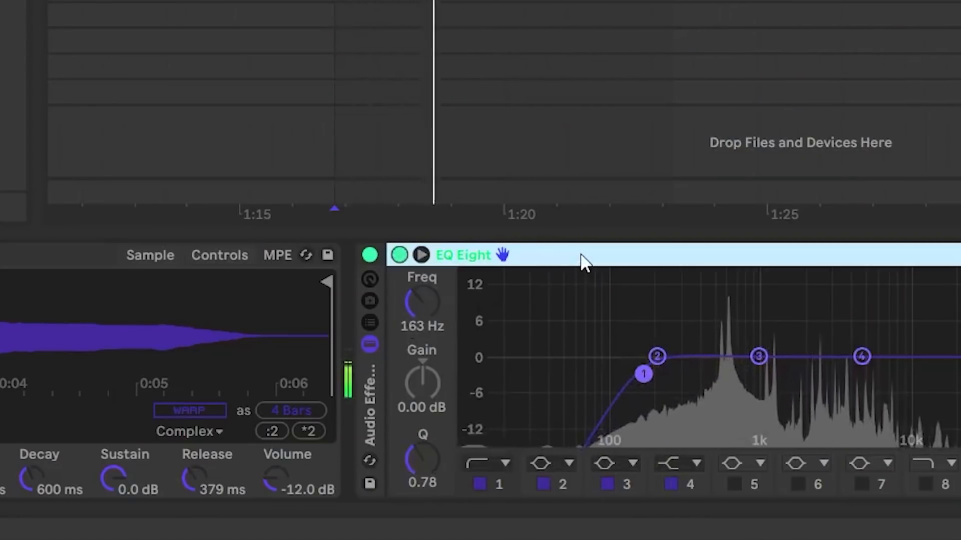
double_click(580, 256)
key("space")
Open the first soothe2_x64 window on HD_Tones, expand the EQ Eight before it, and play from bar 49 to watch both
double_click(428, 274)
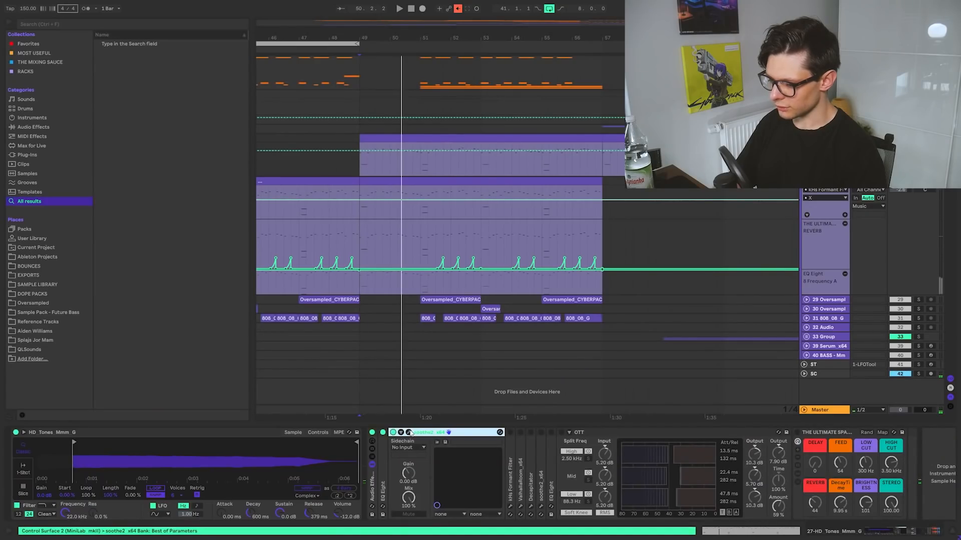
left_click(408, 432)
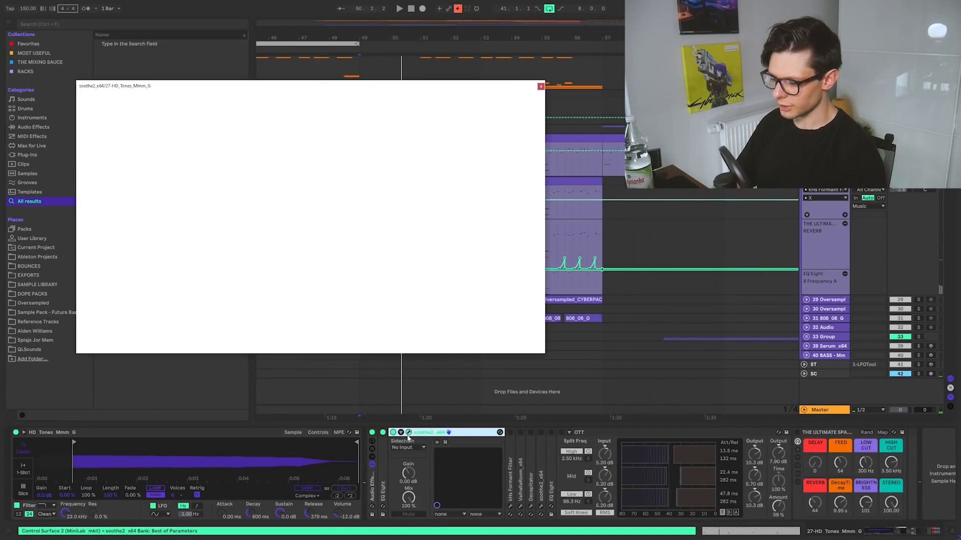
double_click(383, 470)
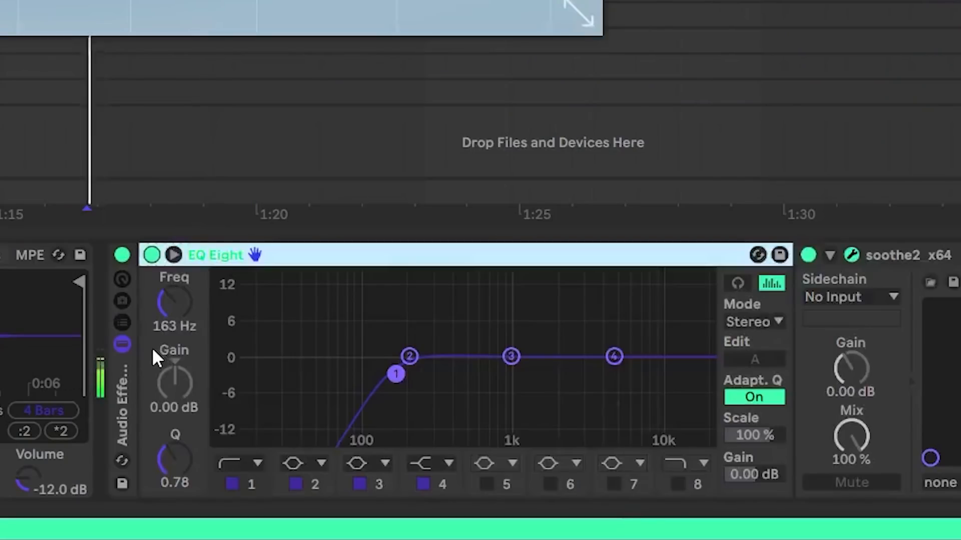
key("space")
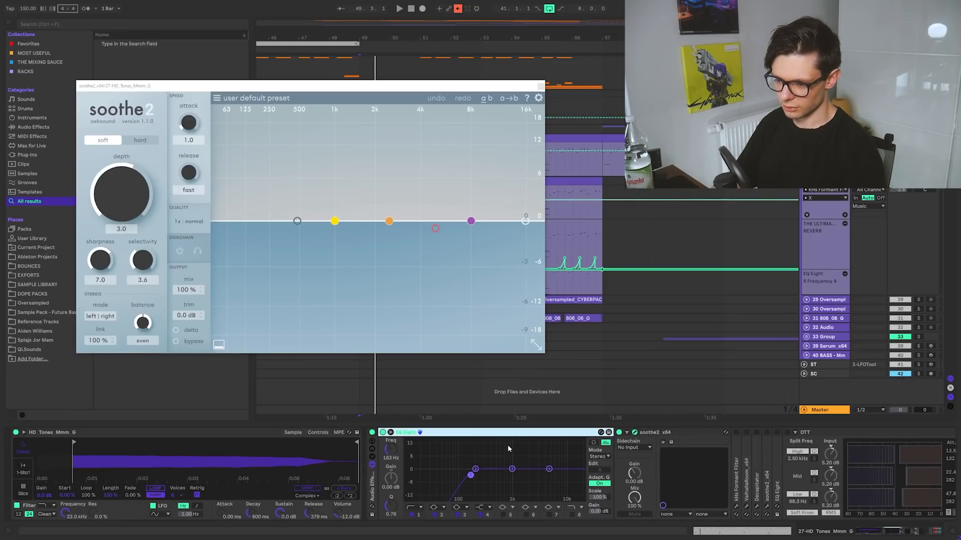
key("space")
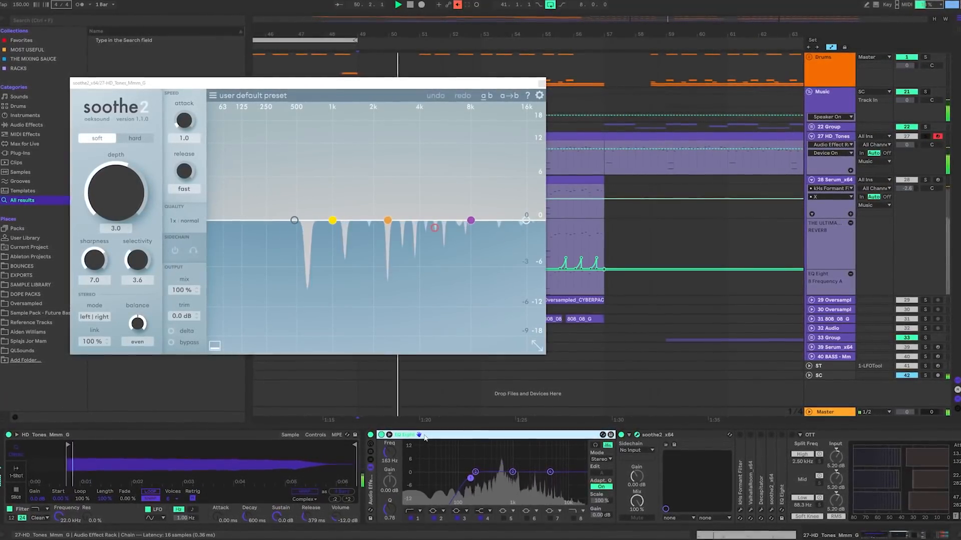
Collapse the soothe2_x64 and kHs Formant Filter devices on HD_Tones and close the formant filter's window
left_click(669, 435)
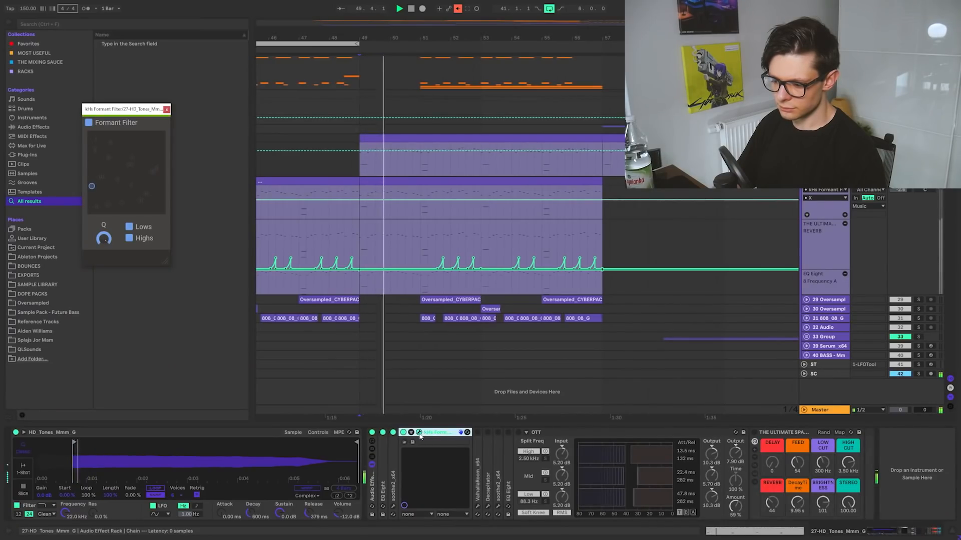
left_click(419, 433)
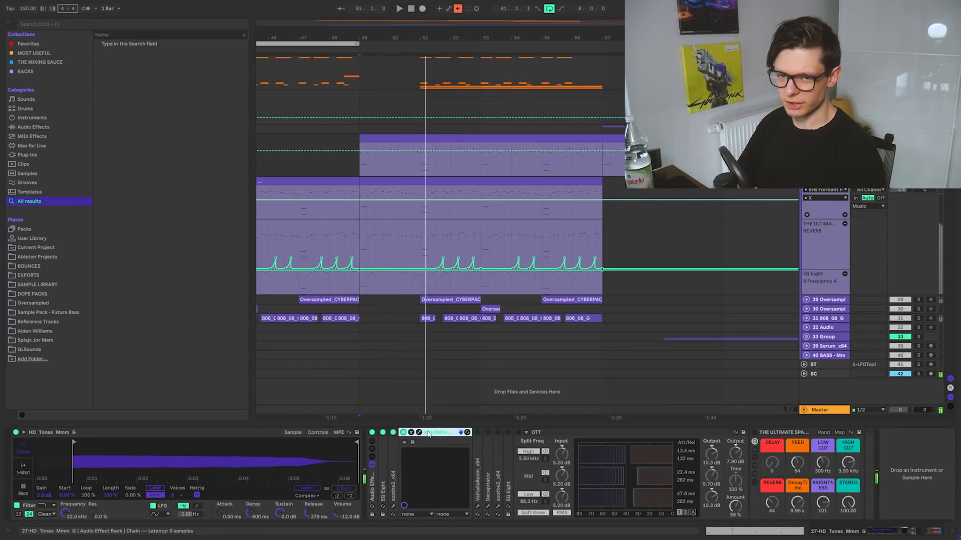
double_click(428, 433)
Activate Decapitator on the HD_Tones track and open the ValhallaRoom_x64 window during playback
mouse_move(425, 466)
left_mouse_down()
mouse_move(411, 468)
mouse_move(424, 465)
left_mouse_up()
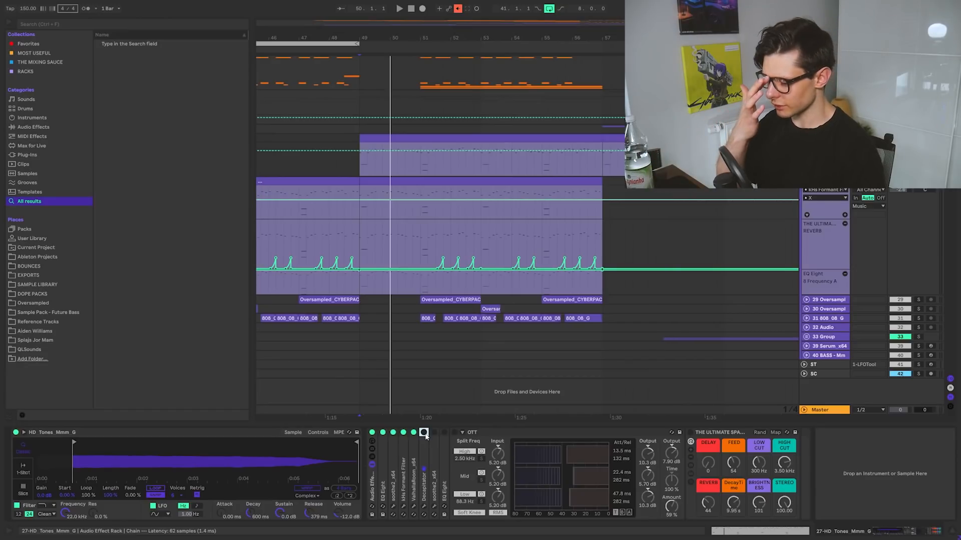
left_click(424, 433)
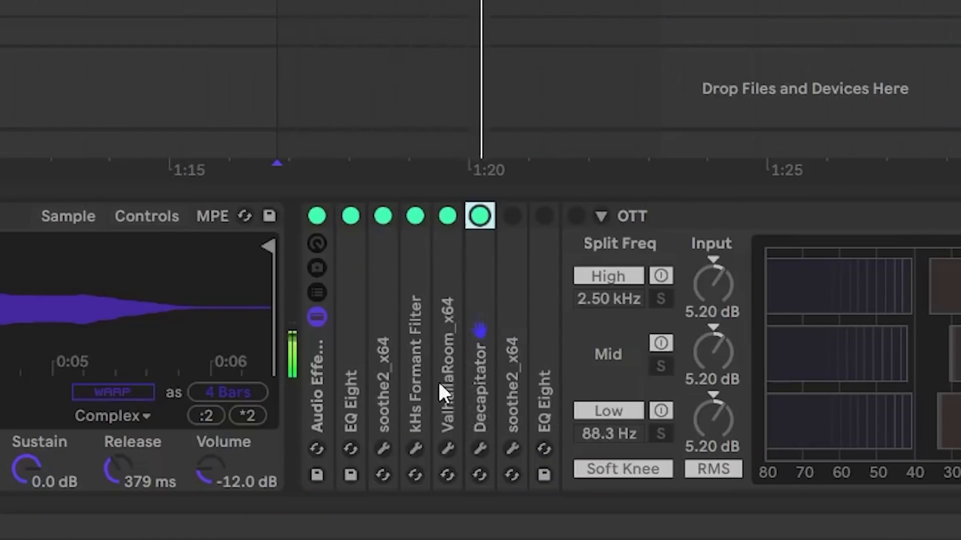
left_click(446, 451)
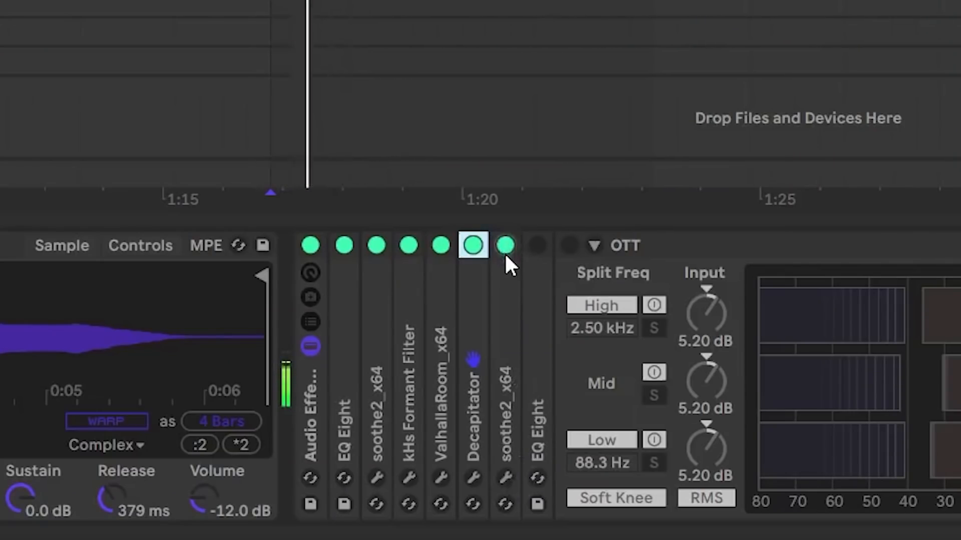
View the second soothe2_x64's window, close it, and toggle the device off and back on during playback
left_click(502, 478)
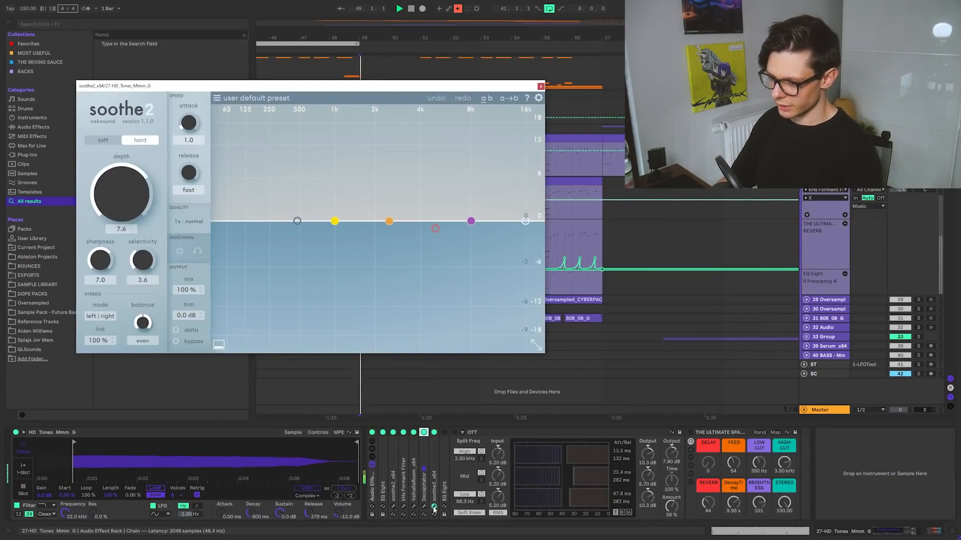
left_click(433, 507)
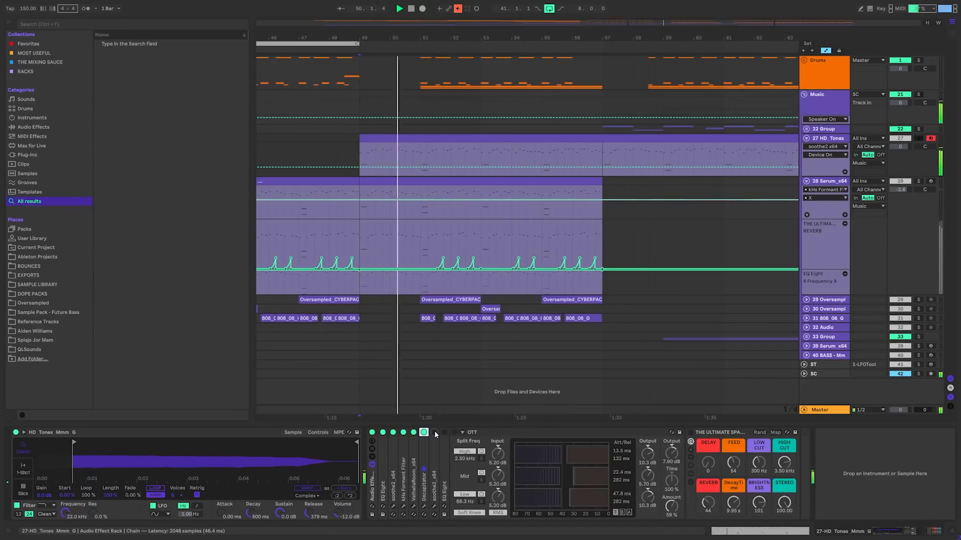
left_click(435, 433)
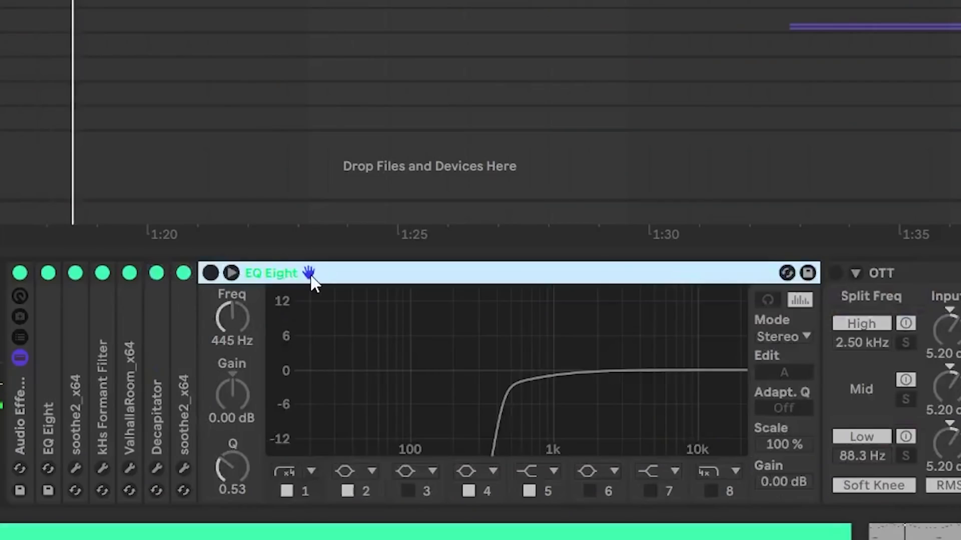
key("0")
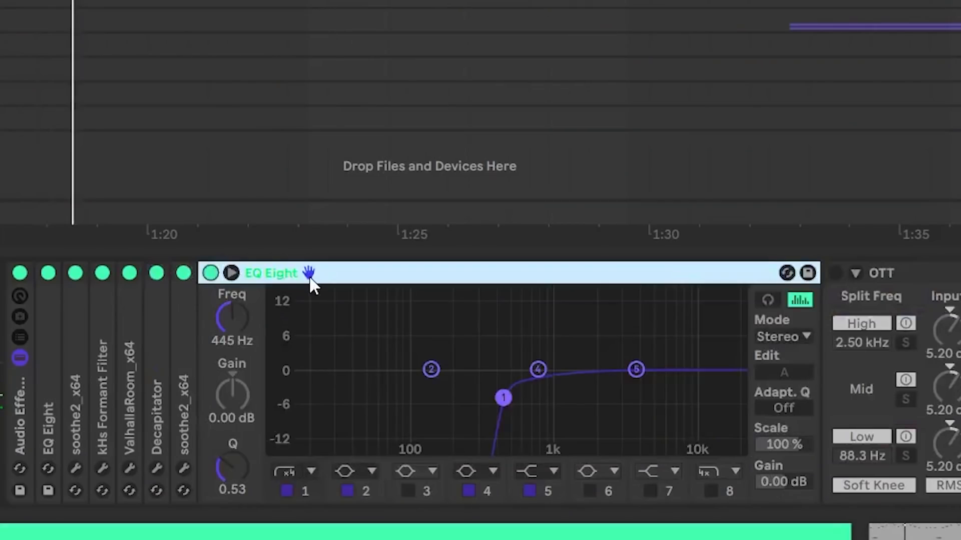
Activate OTT on the HD_Tones track, compare it off and on during playback, and select the space rack after it
key("space")
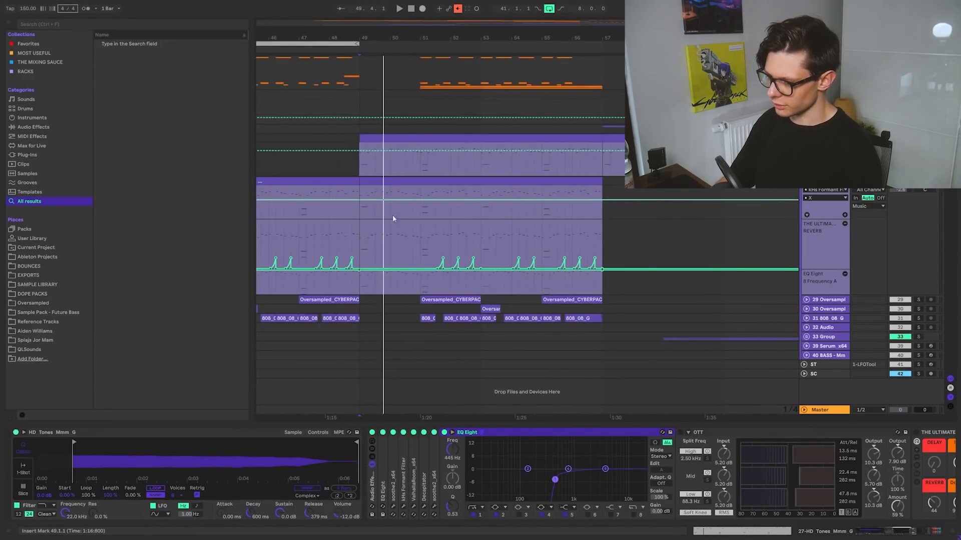
left_click(744, 433)
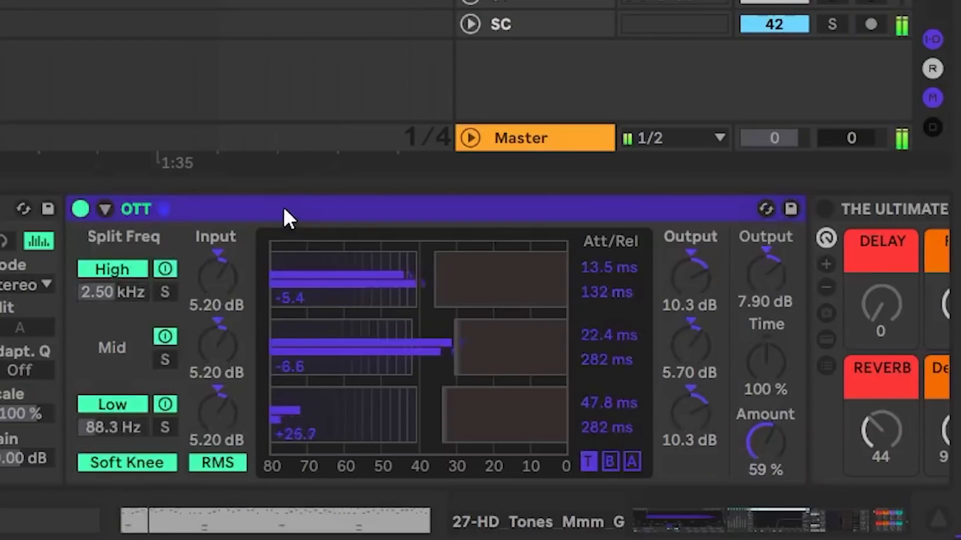
left_click(745, 432)
key("0")
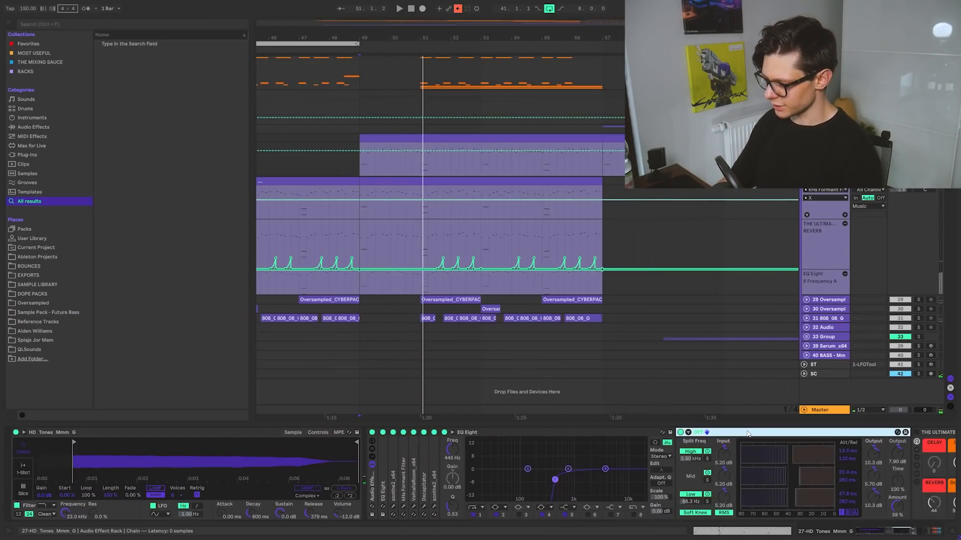
left_click_drag(826, 457, 607, 458)
left_click(820, 432)
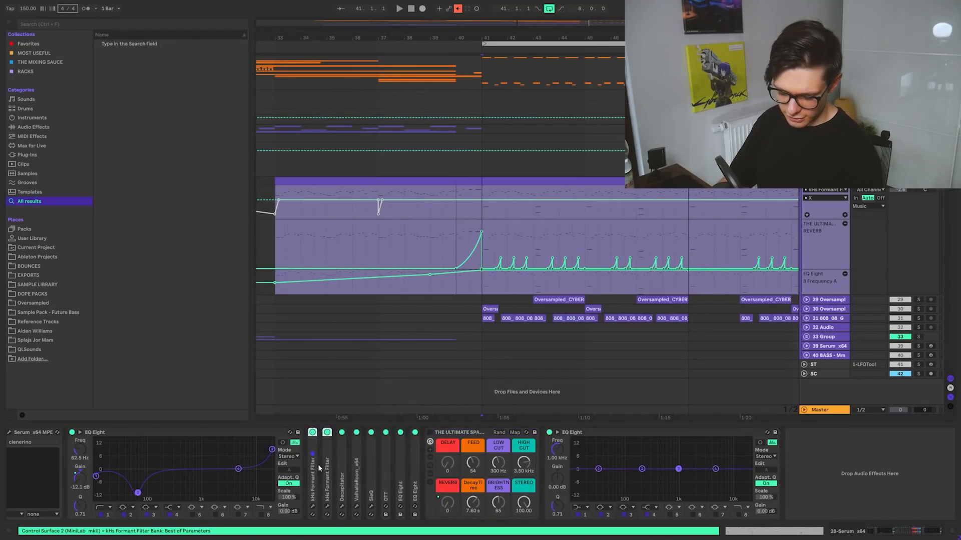
Deactivate both kHs Formant Filters on the Serum_x64 track and add an EQ Eight right after them
key("ctrl+f")
type("EQ Eight")
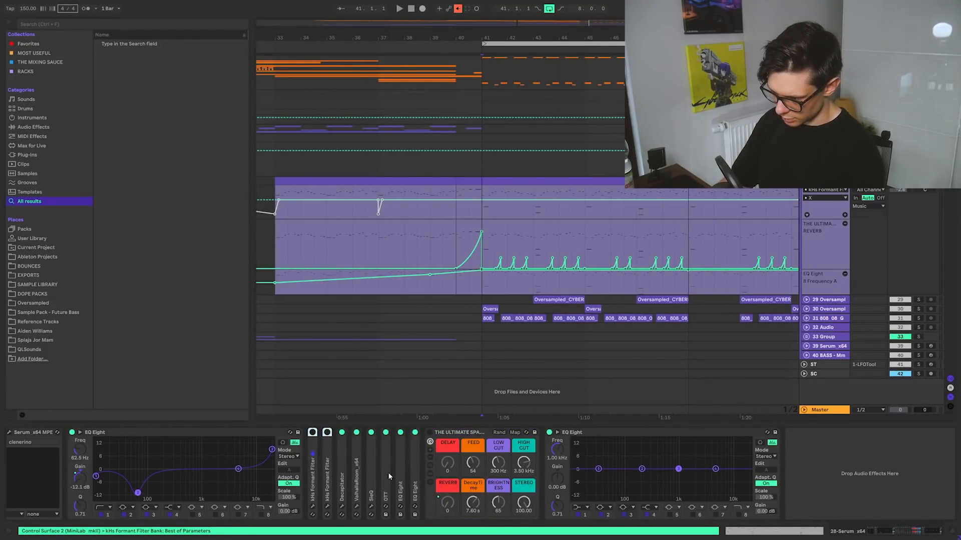
key("Down")
key("Return")
left_click_drag(284, 435, 283, 434)
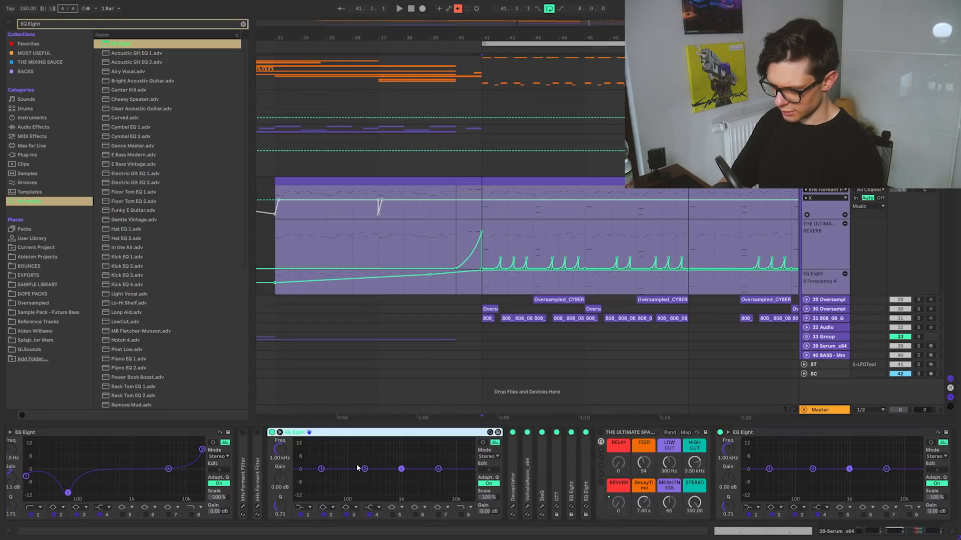
Boost bands 2 and 3 of the new EQ Eight by 15 dB as narrow peaks, band 3 at 880 Hz with Q 18, and play
left_click_drag(365, 469, 374, 439)
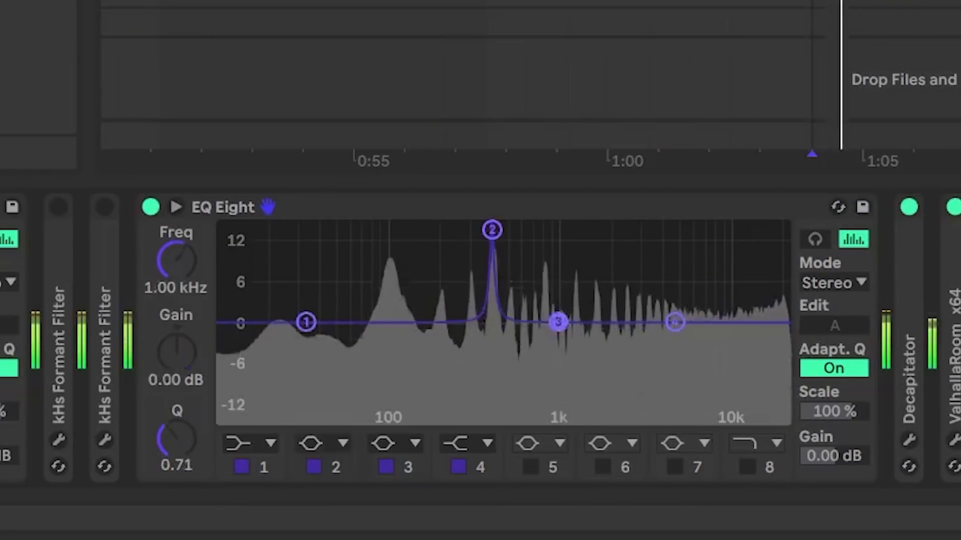
left_click_drag(558, 322, 534, 231)
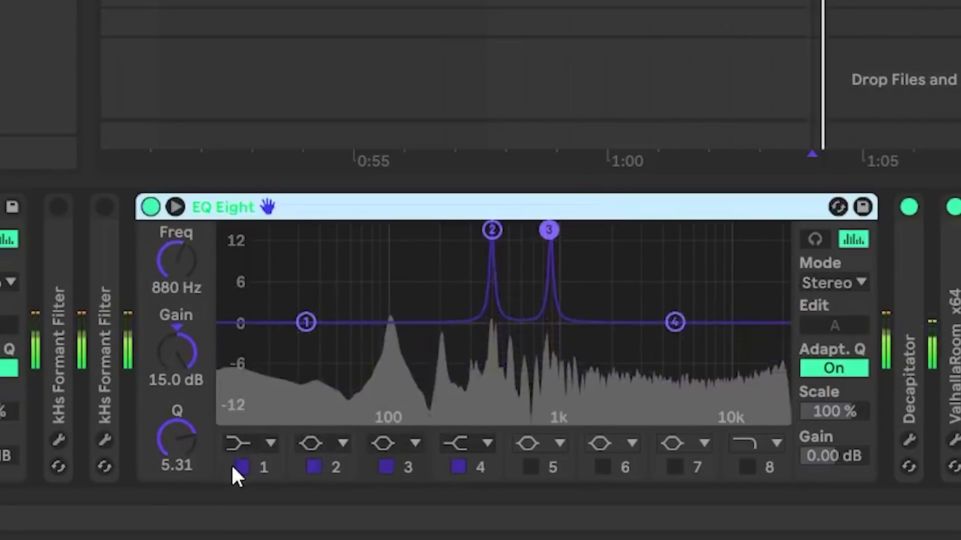
left_click_drag(177, 440, 178, 365)
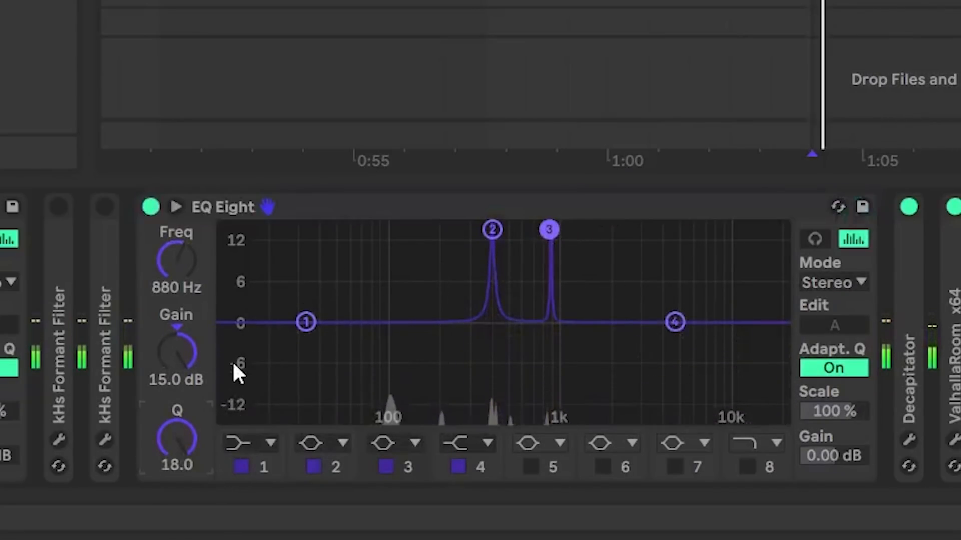
key("space")
left_click(492, 230)
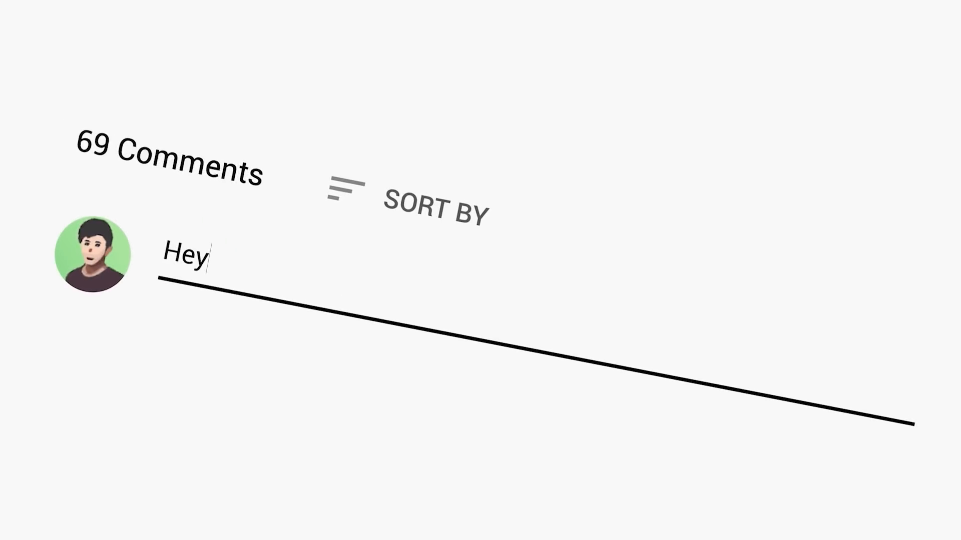
type(", I didn't understand one thi")
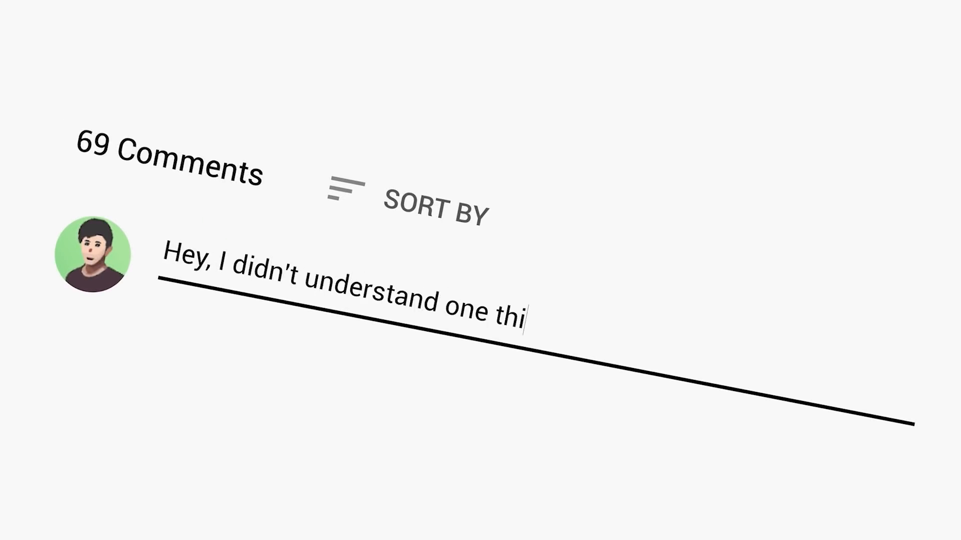